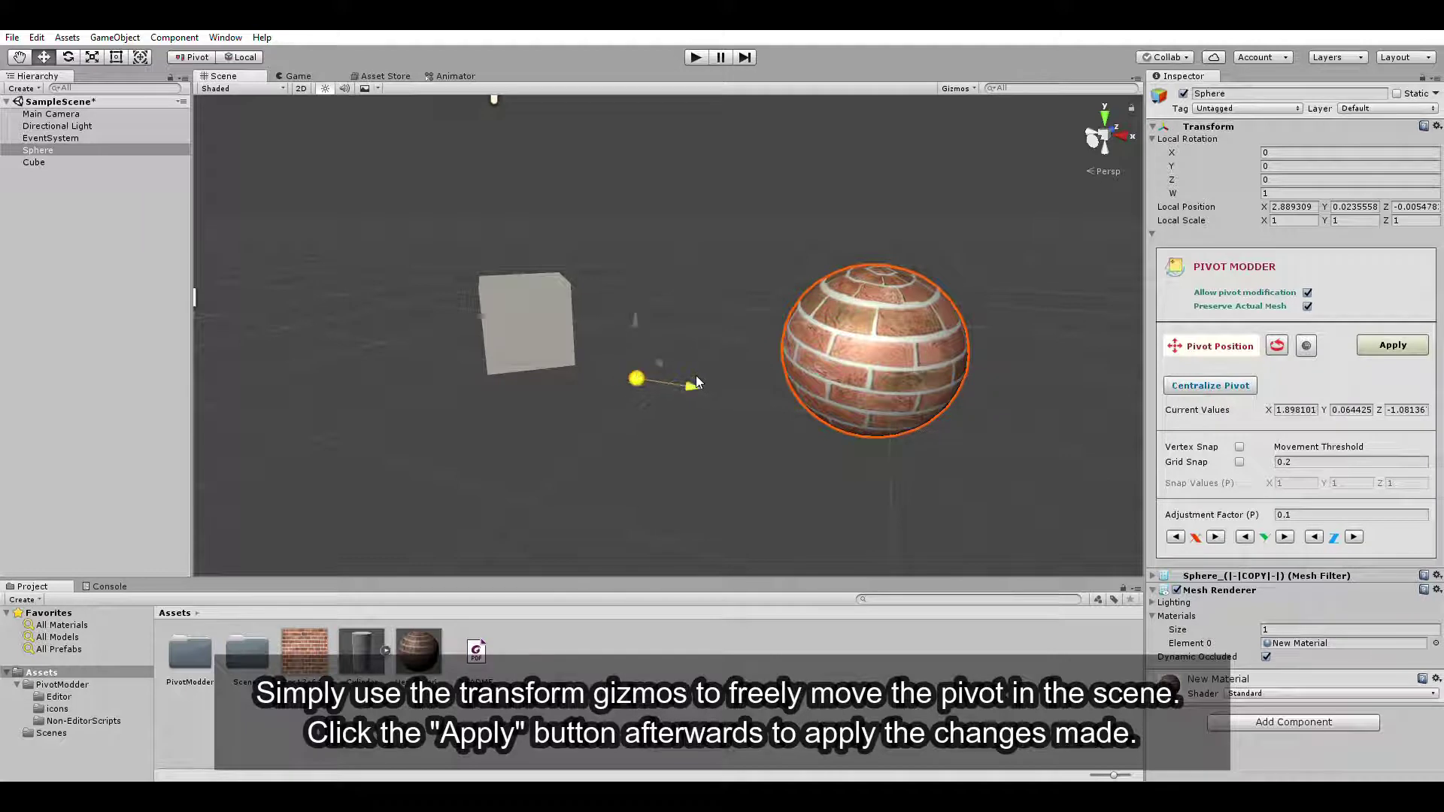
Apply the sphere's new pivot position and, with pivot modification turned off, shift the sphere along X to about 2.2.
click(1388, 345)
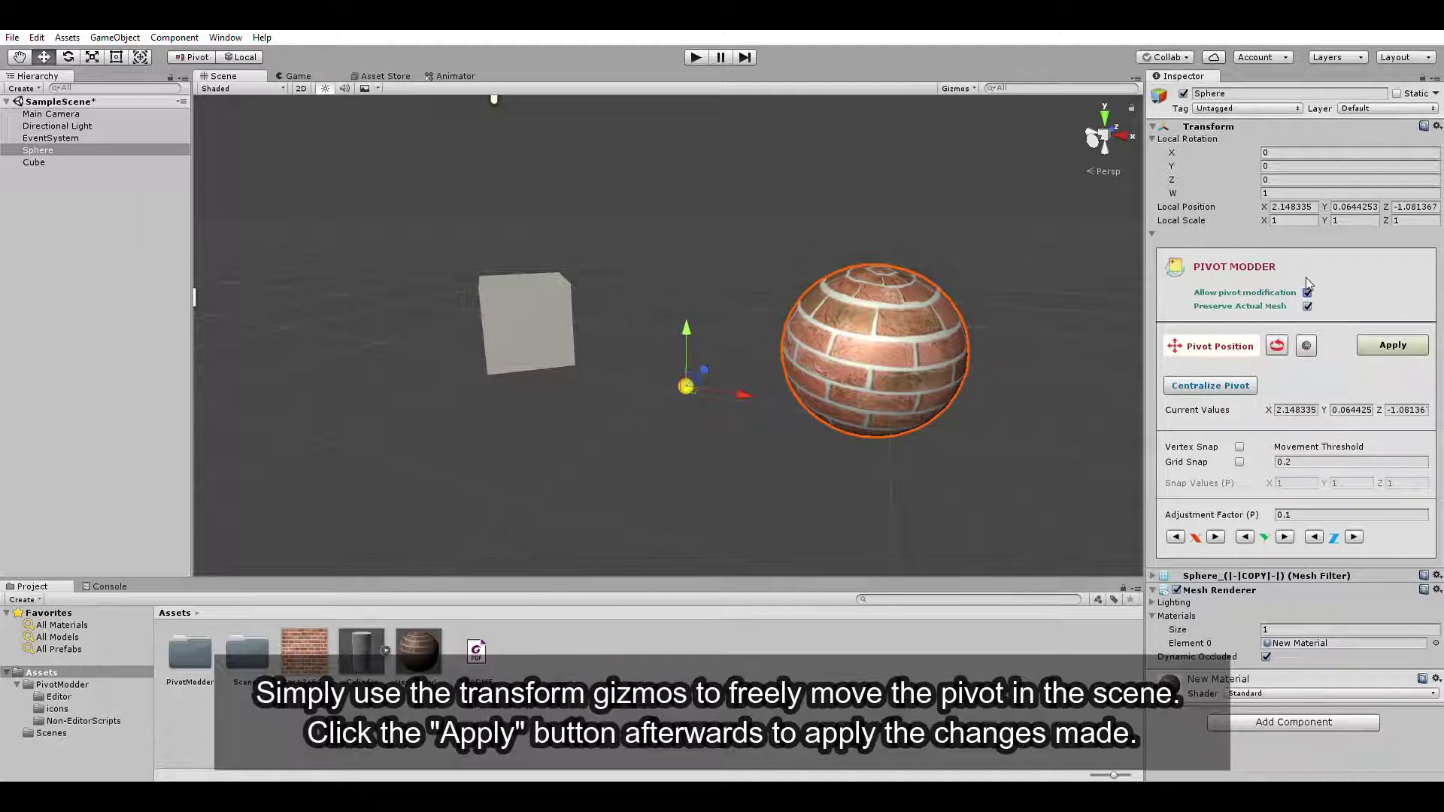
click(1307, 292)
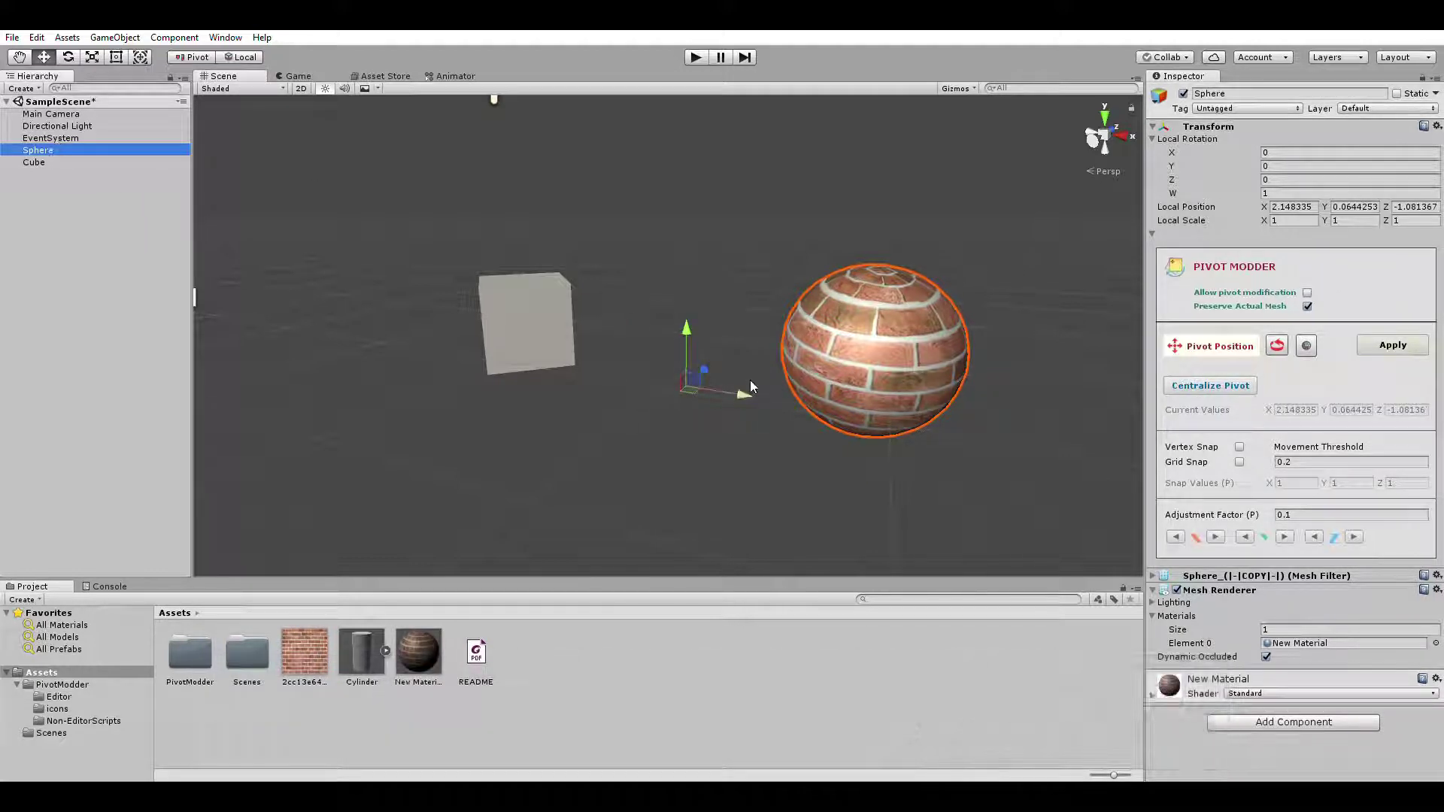
drag(751, 387, 761, 388)
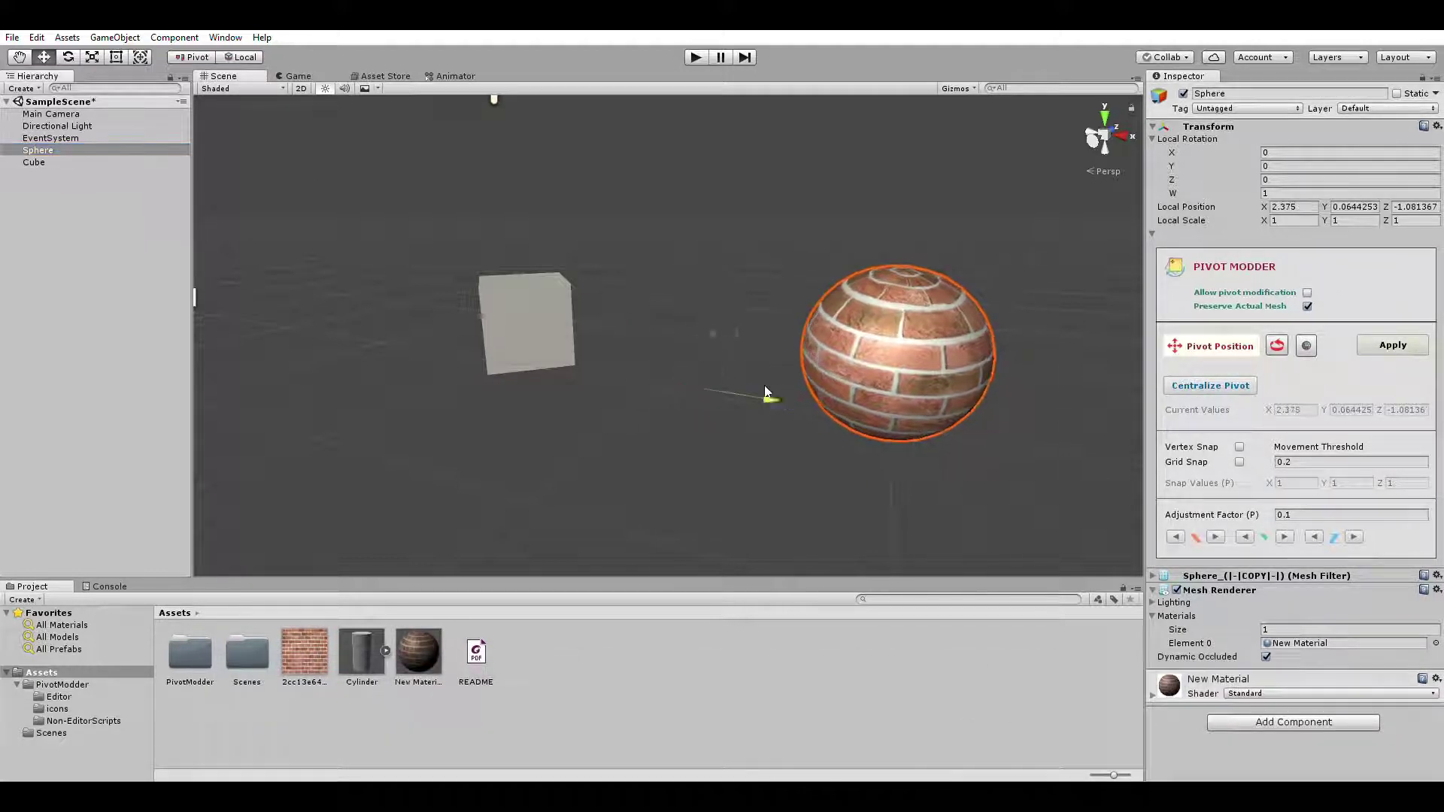
Re-enable pivot modification, centralize and apply the sphere's pivot, and move the sphere to X 2.775 with pivot modification off.
click(1307, 292)
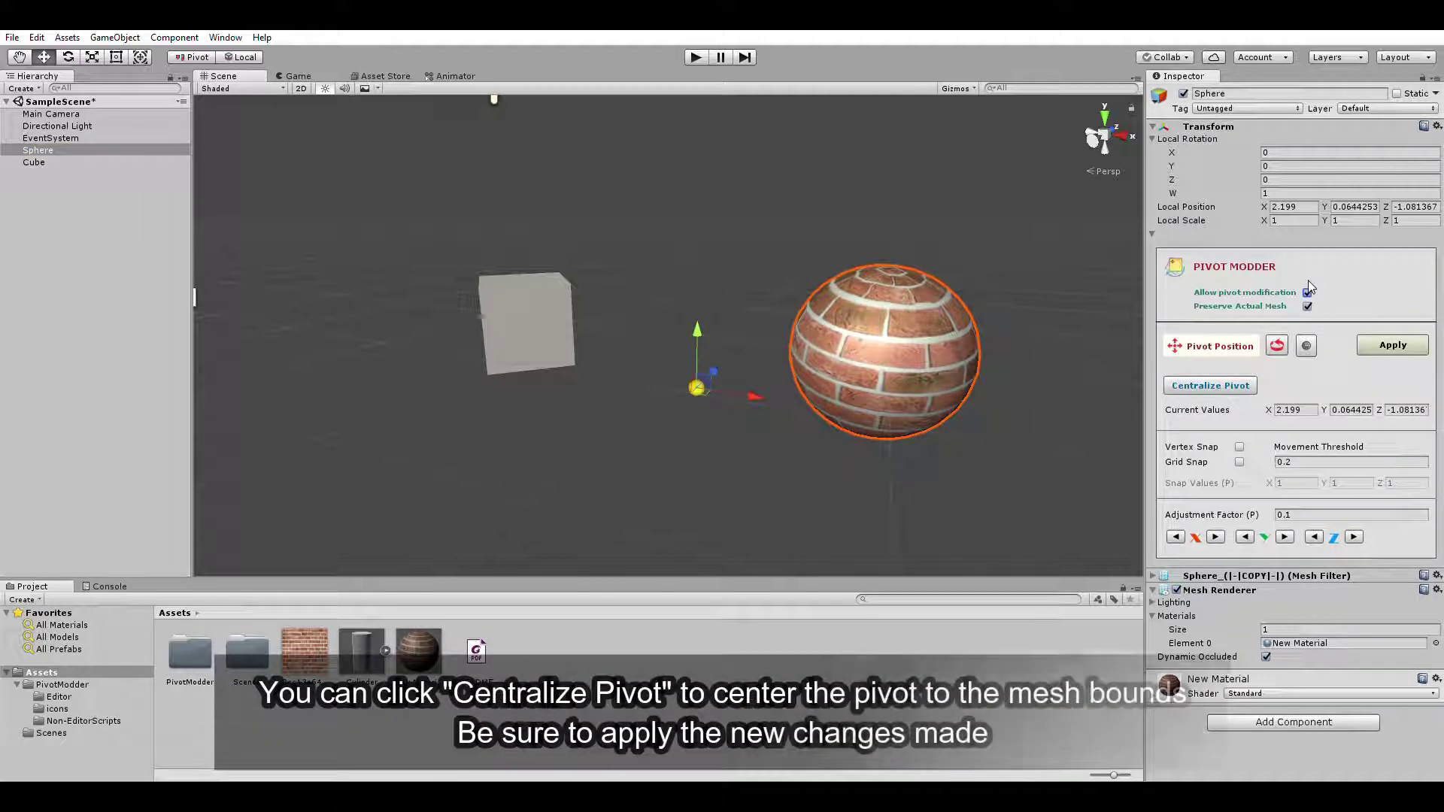
click(1234, 382)
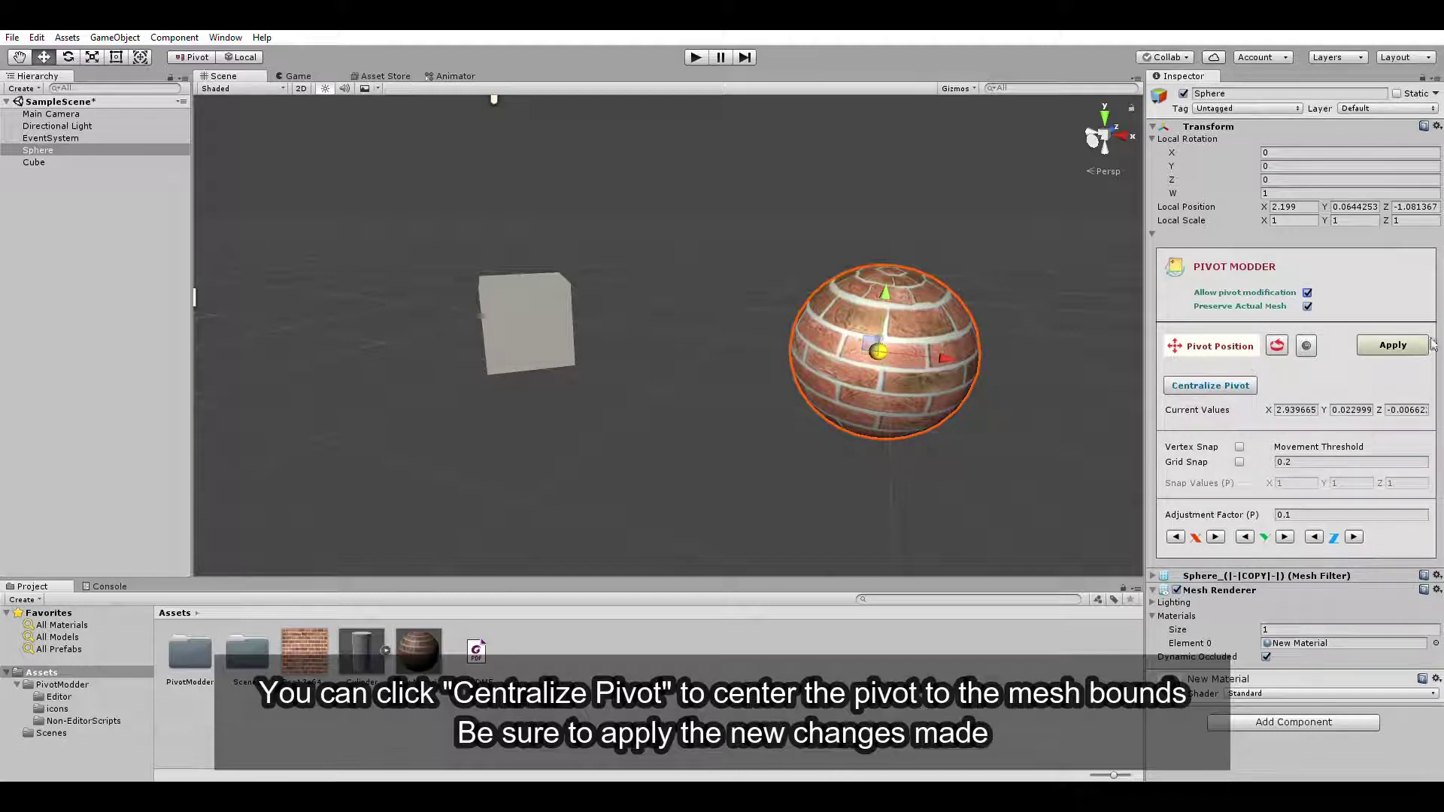
click(1306, 292)
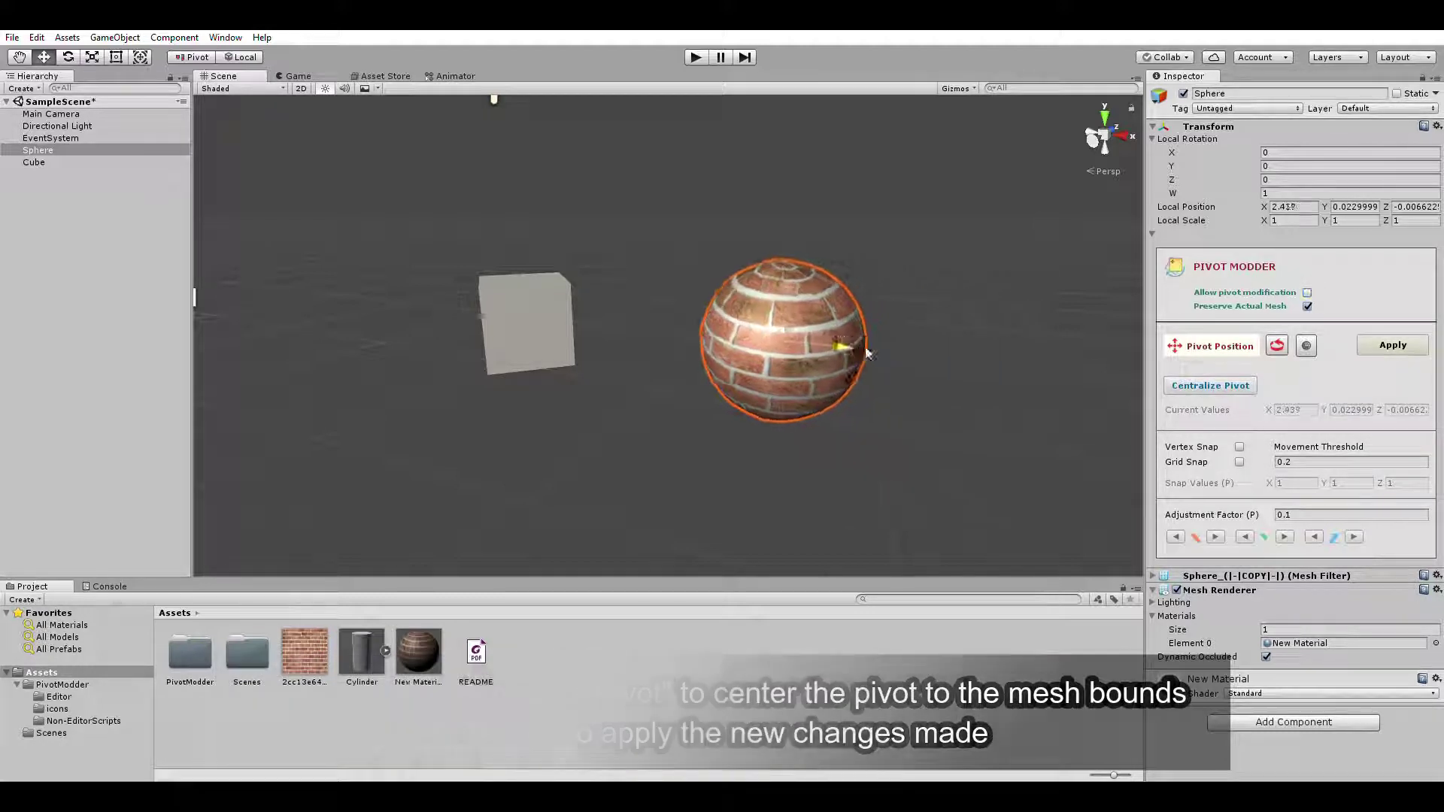
Re-enable pivot modification and step the sphere's pivot seven 0.1 increments up in X and four down in Y.
click(1307, 292)
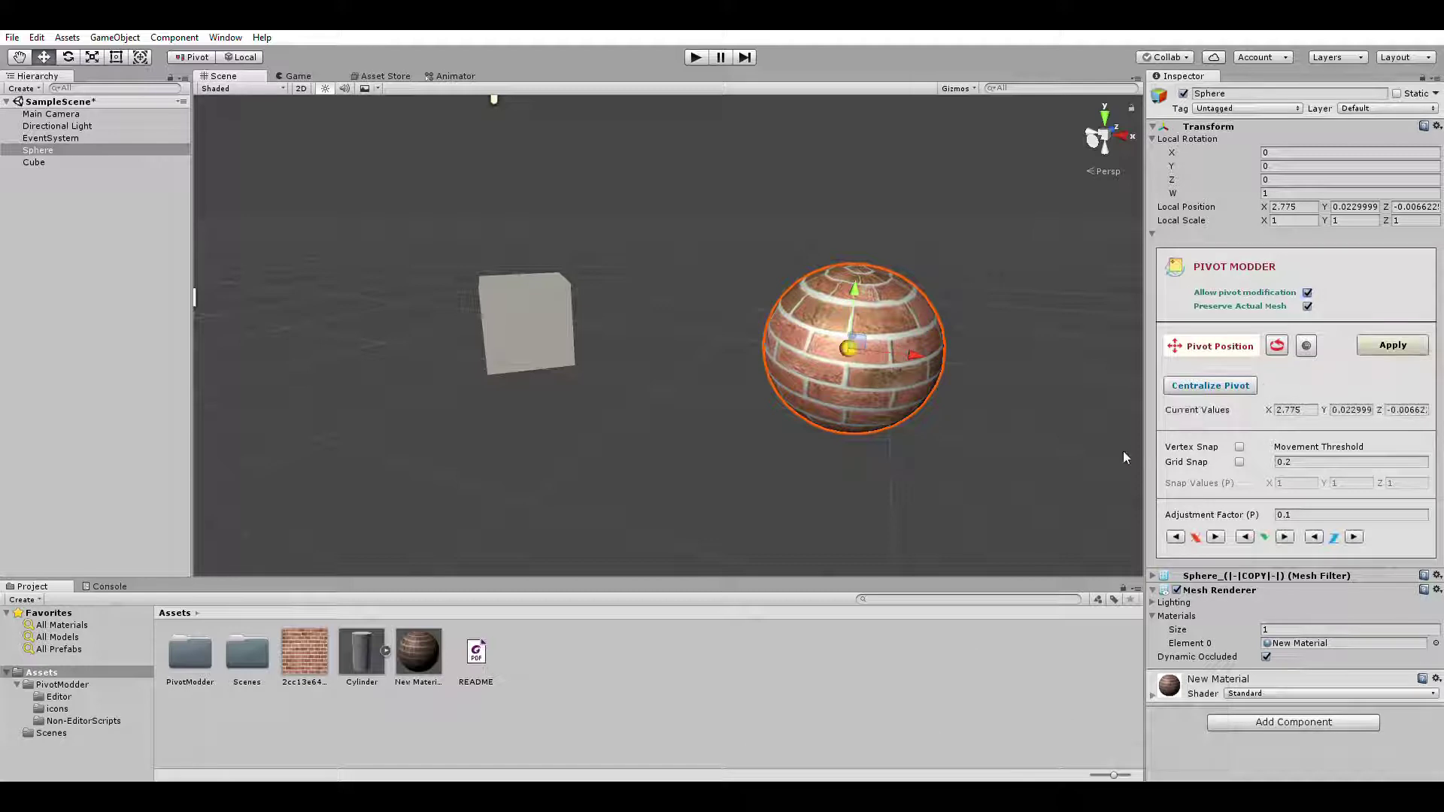
click(1215, 536)
click(1215, 536)
click(1215, 536)
click(1215, 536)
click(1215, 537)
click(1215, 536)
click(1215, 536)
click(1244, 537)
click(1244, 536)
click(1245, 536)
click(1244, 536)
Set the position adjustment factor to 0.5 and step the pivot back and forth along Z, Y and X, ending 0.5 lower in X.
click(1255, 516)
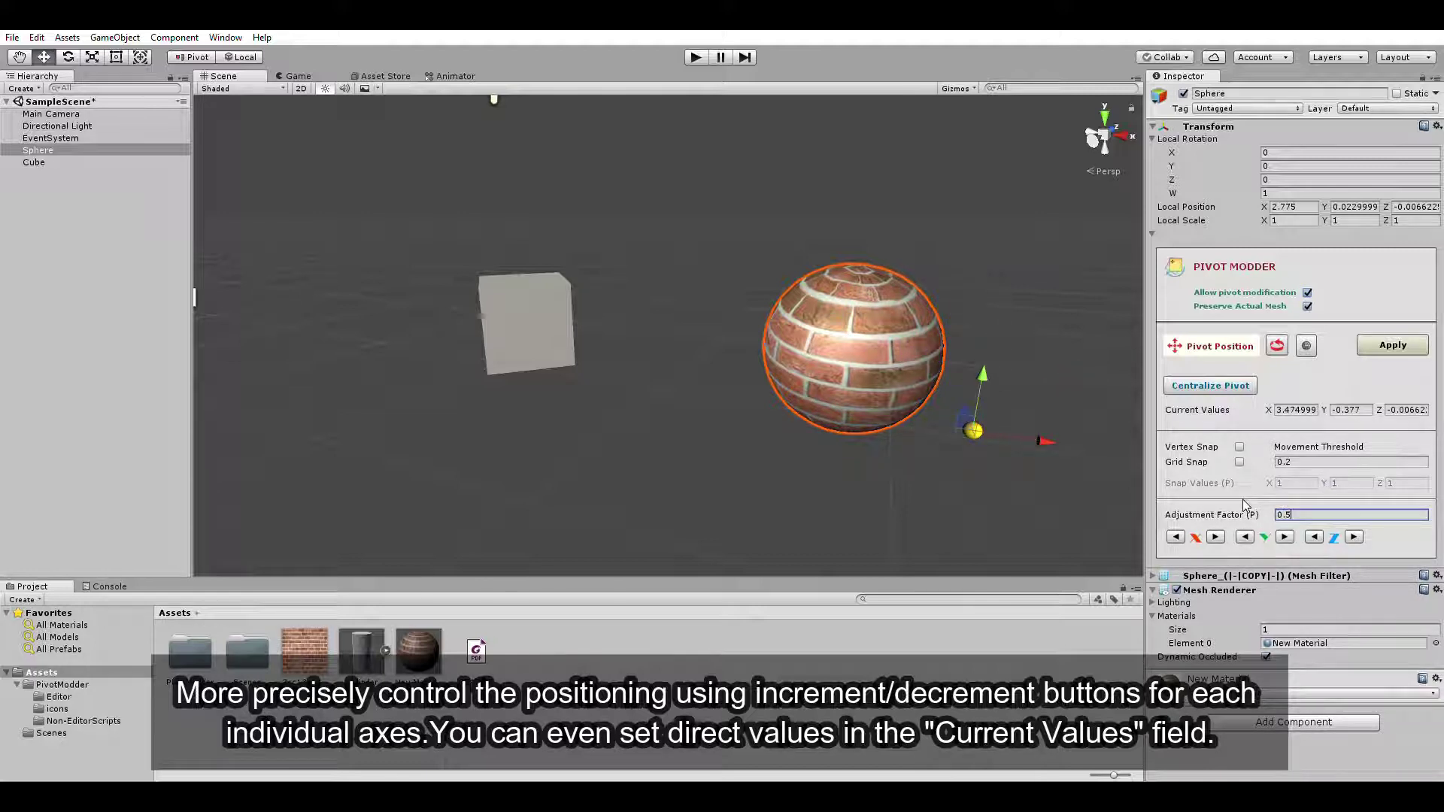
click(1355, 536)
click(1354, 535)
click(1314, 536)
click(1313, 536)
click(1244, 536)
click(1176, 535)
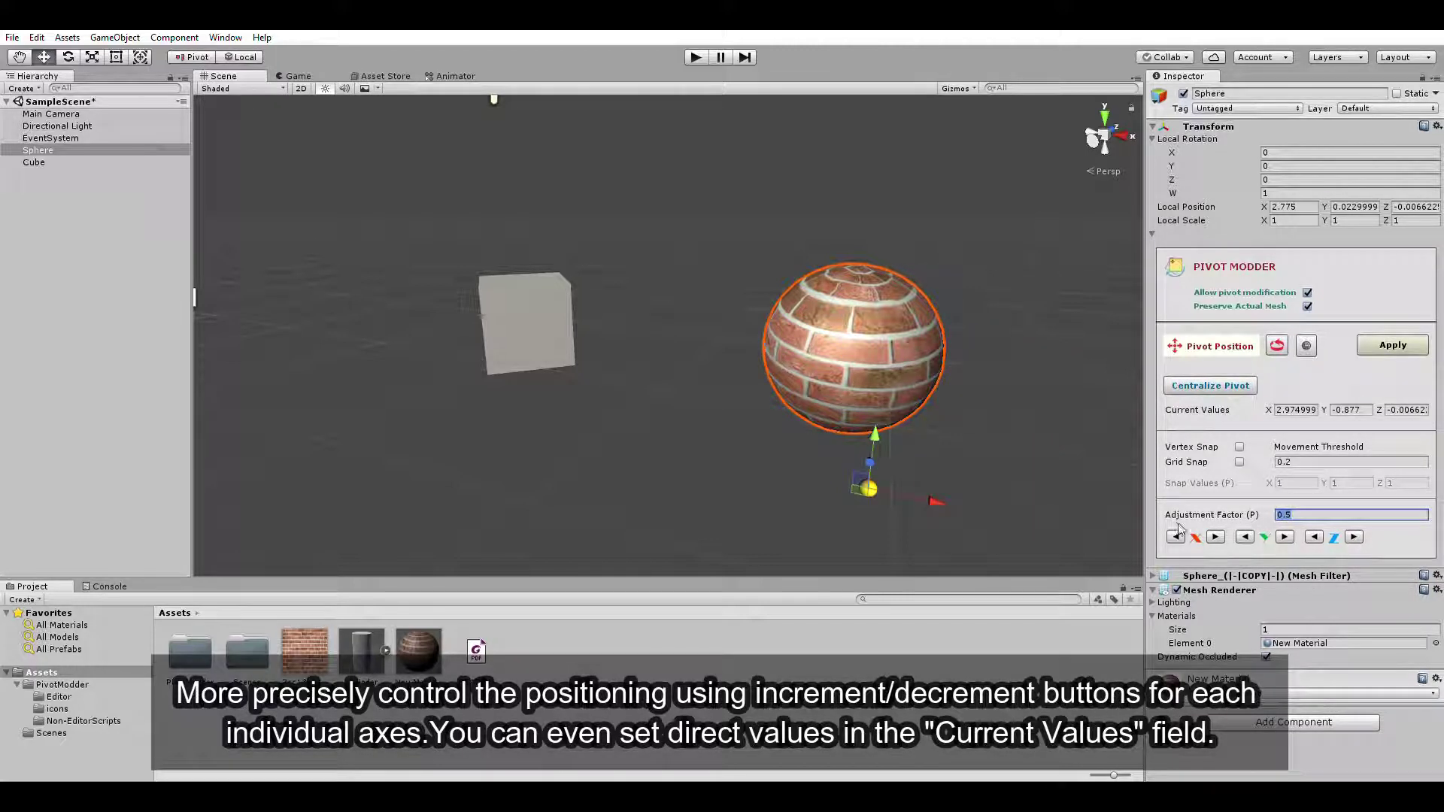
click(1217, 536)
click(1175, 536)
click(1284, 536)
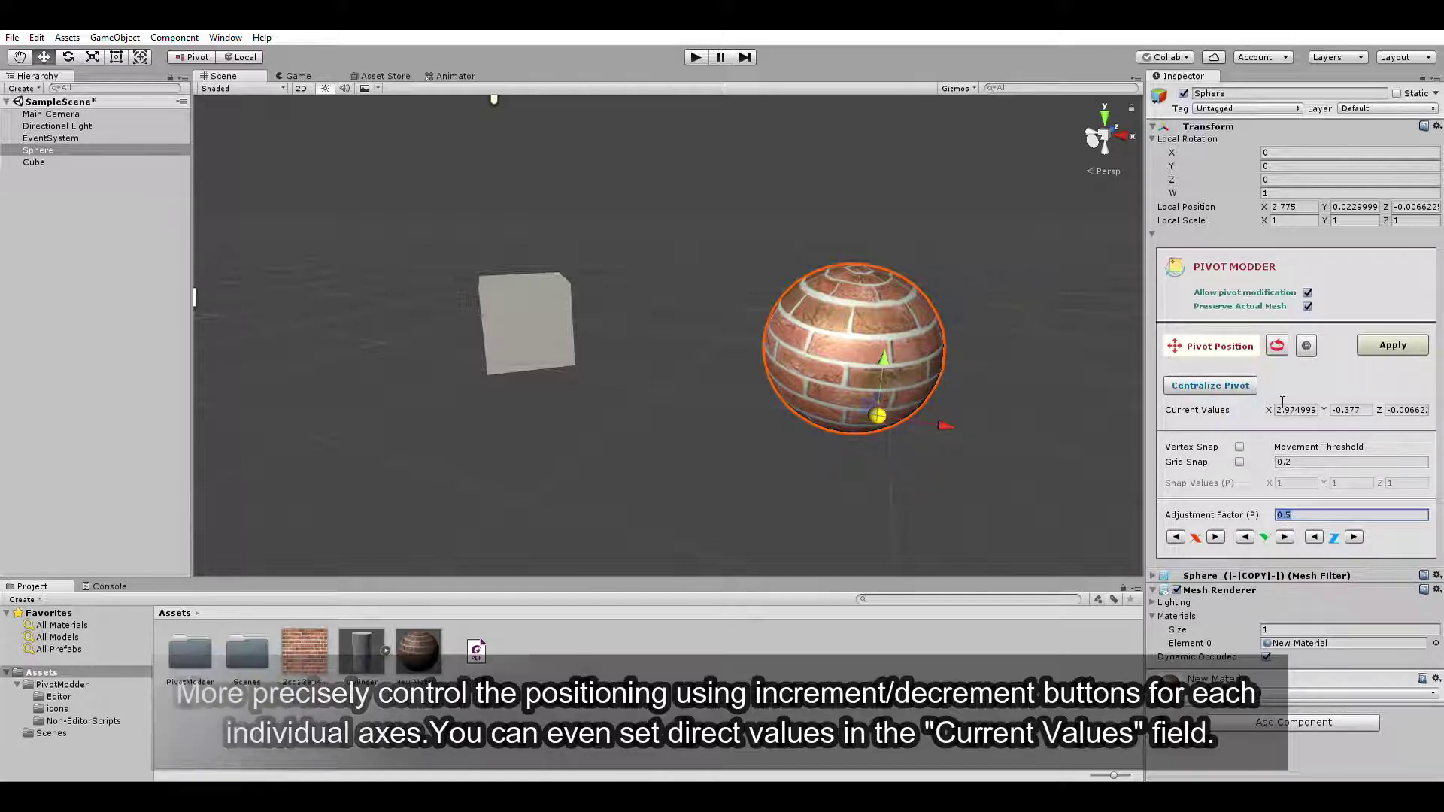
Set the sphere's pivot position directly to X 1.1 and Y 0, and apply it.
mouse_move(1271, 403)
mouse_down()
mouse_move(1287, 401)
mouse_move(1270, 401)
mouse_up()
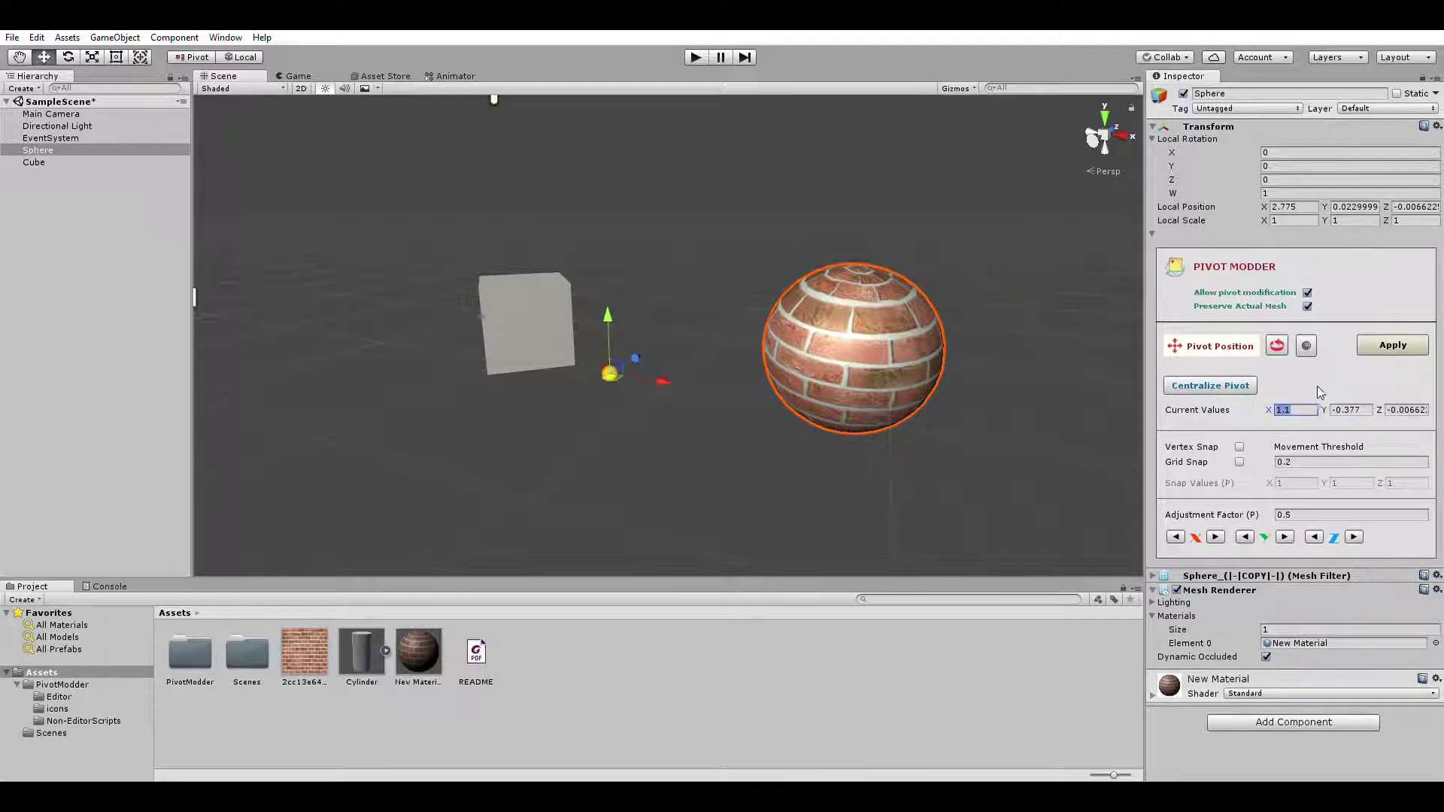
click(1339, 403)
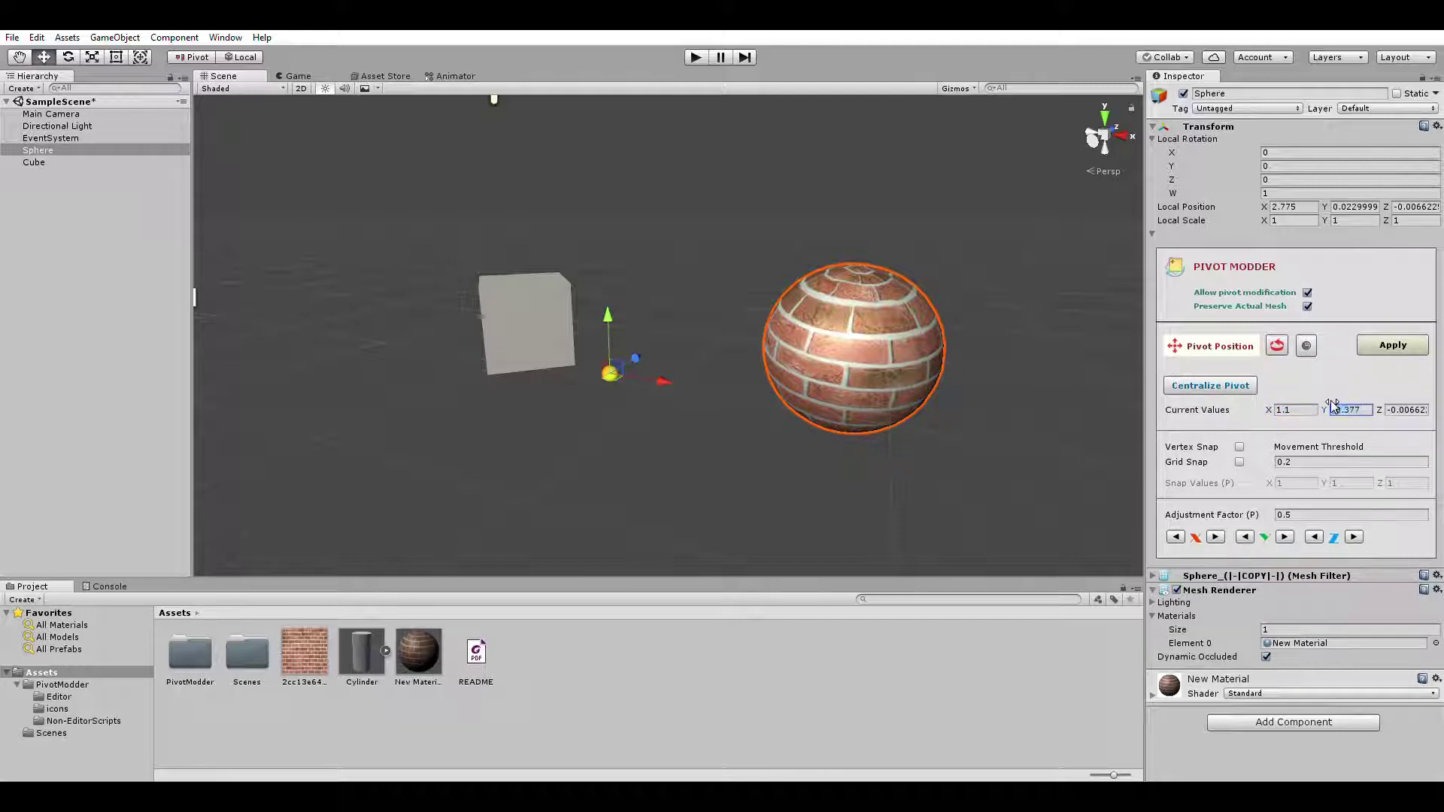
text(0.37)
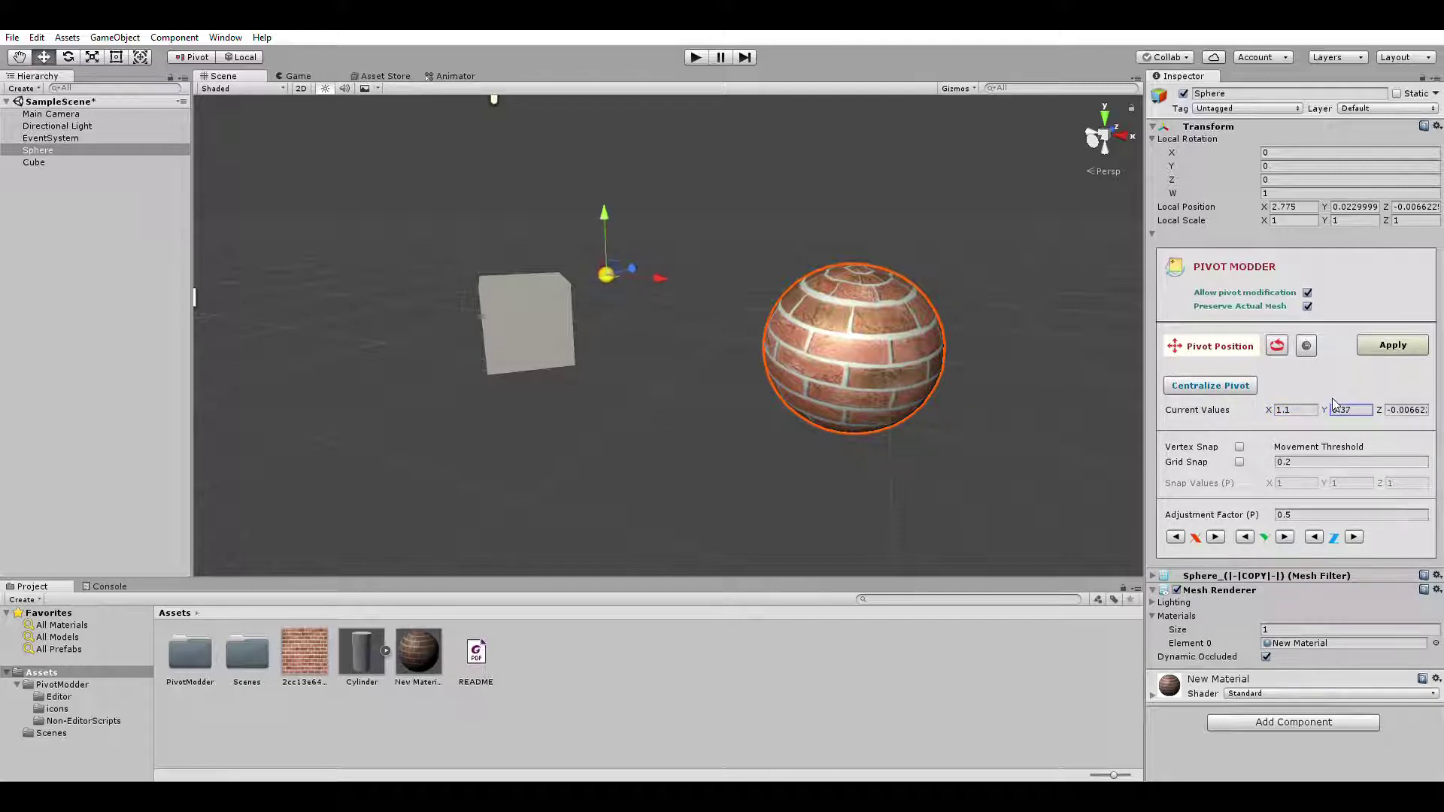
text(0)
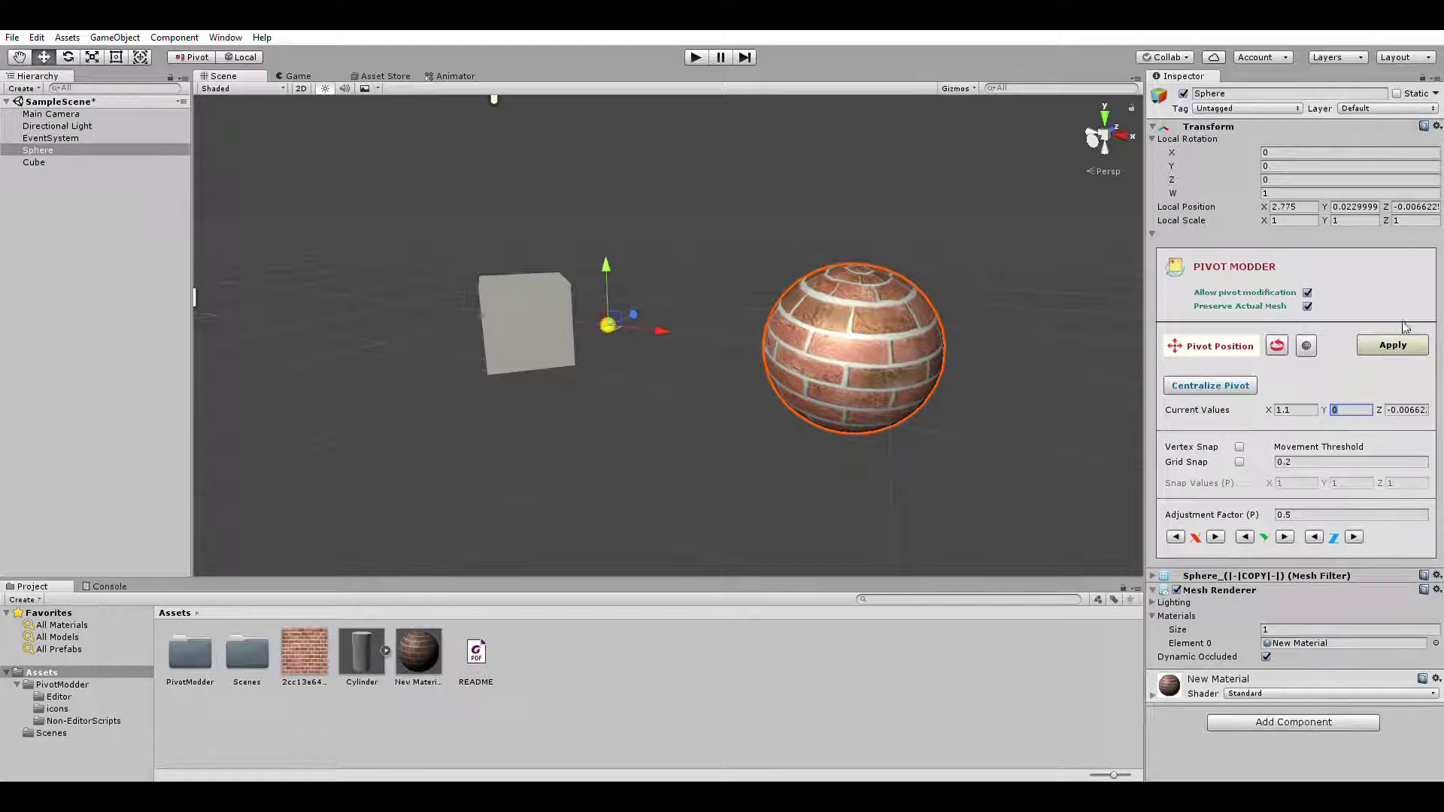
click(1395, 344)
Centralize the sphere's pivot and move it along Z to about -1.19.
click(1277, 347)
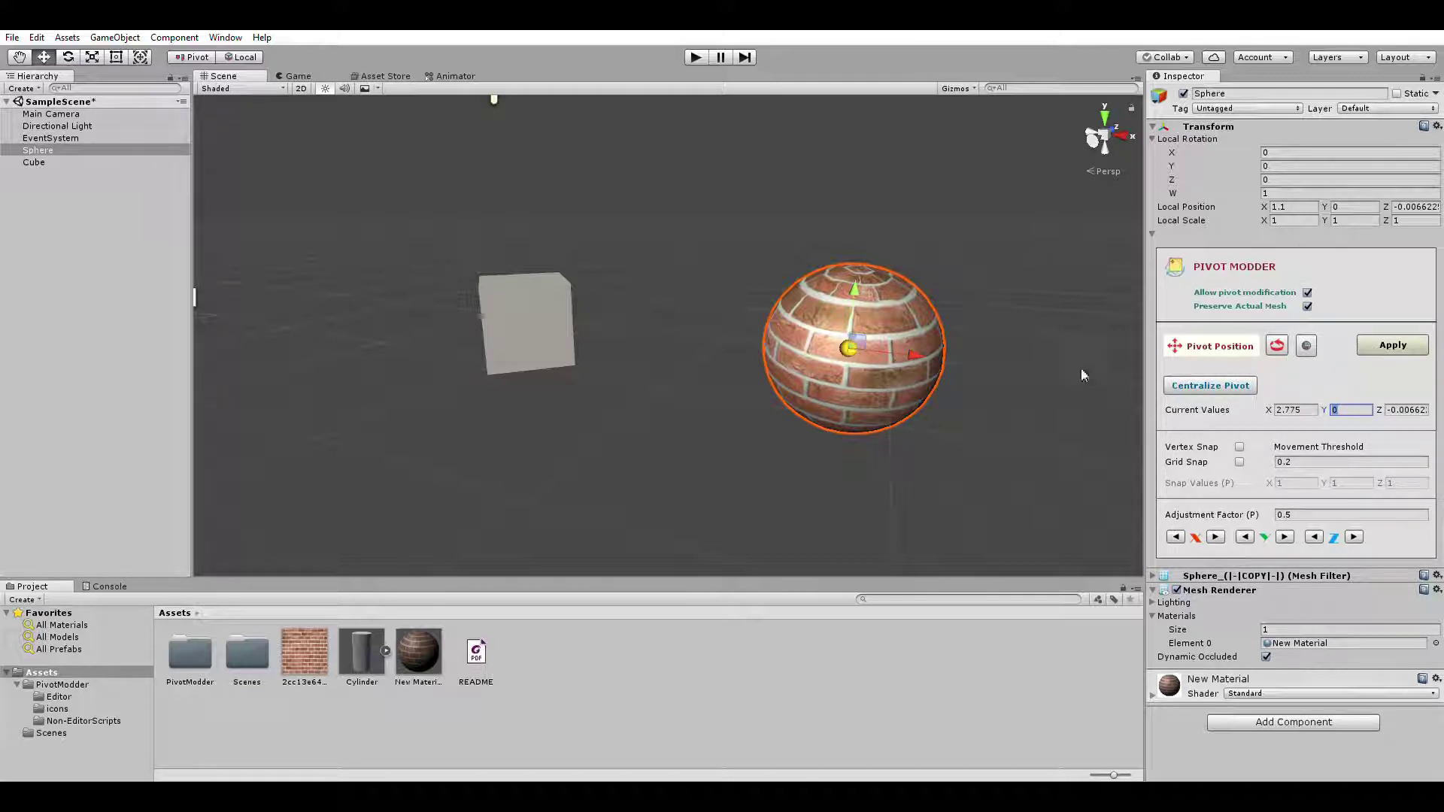
alt+drag(899, 374, 1000, 451)
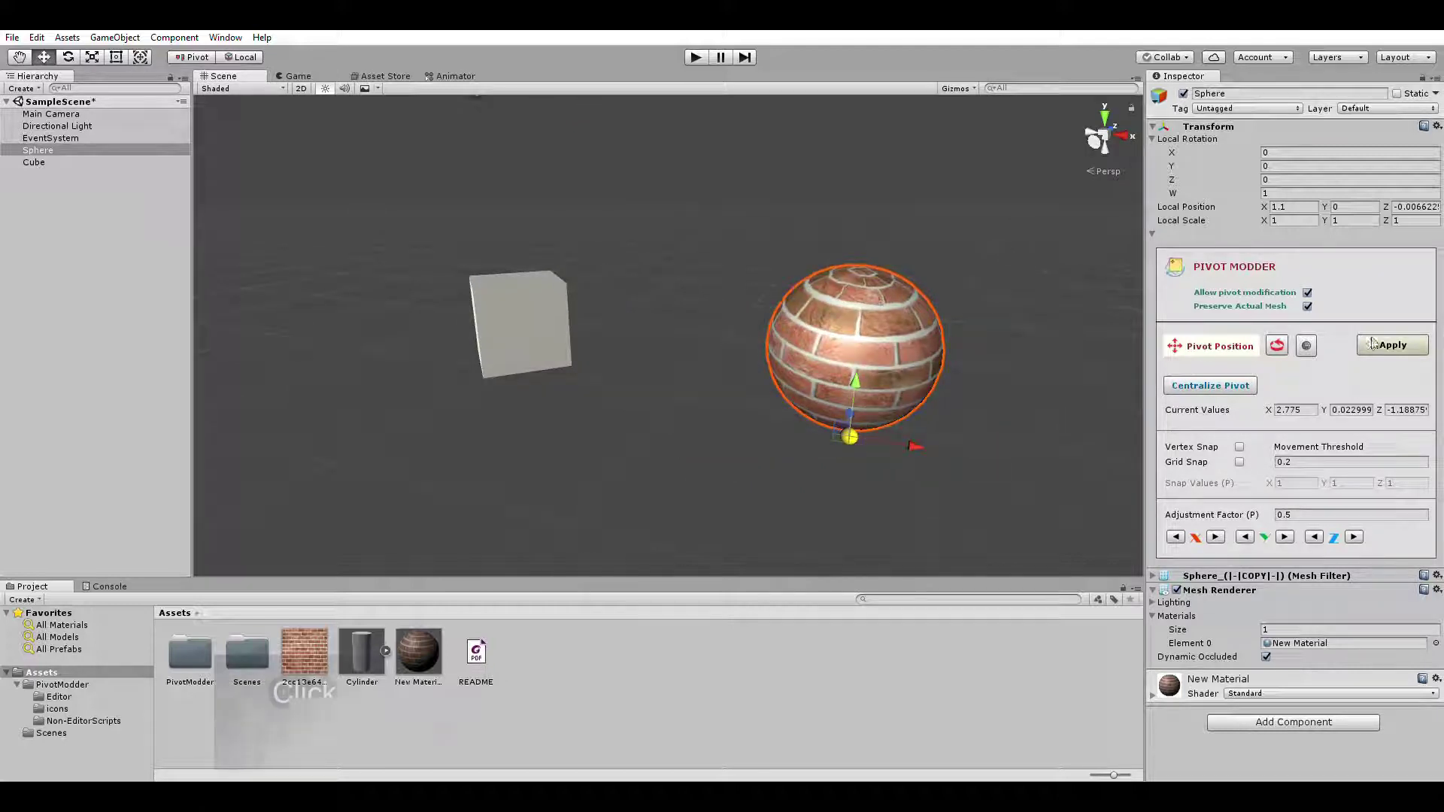
Switch to pivot rotation, freely rotate the sphere's pivot to about X 330, Y 64, Z 353 degrees, and apply it.
click(1277, 345)
drag(880, 462, 841, 458)
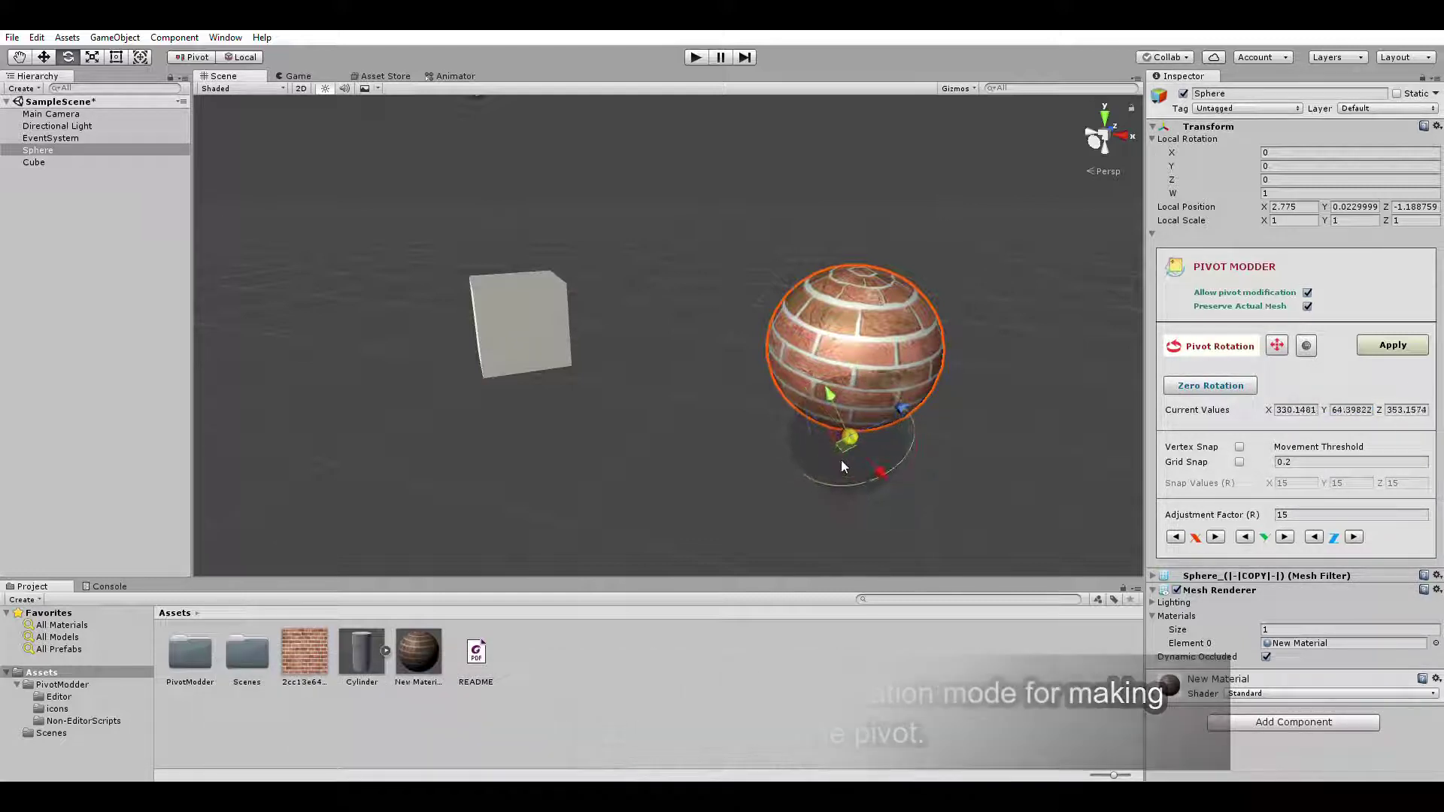
click(1396, 346)
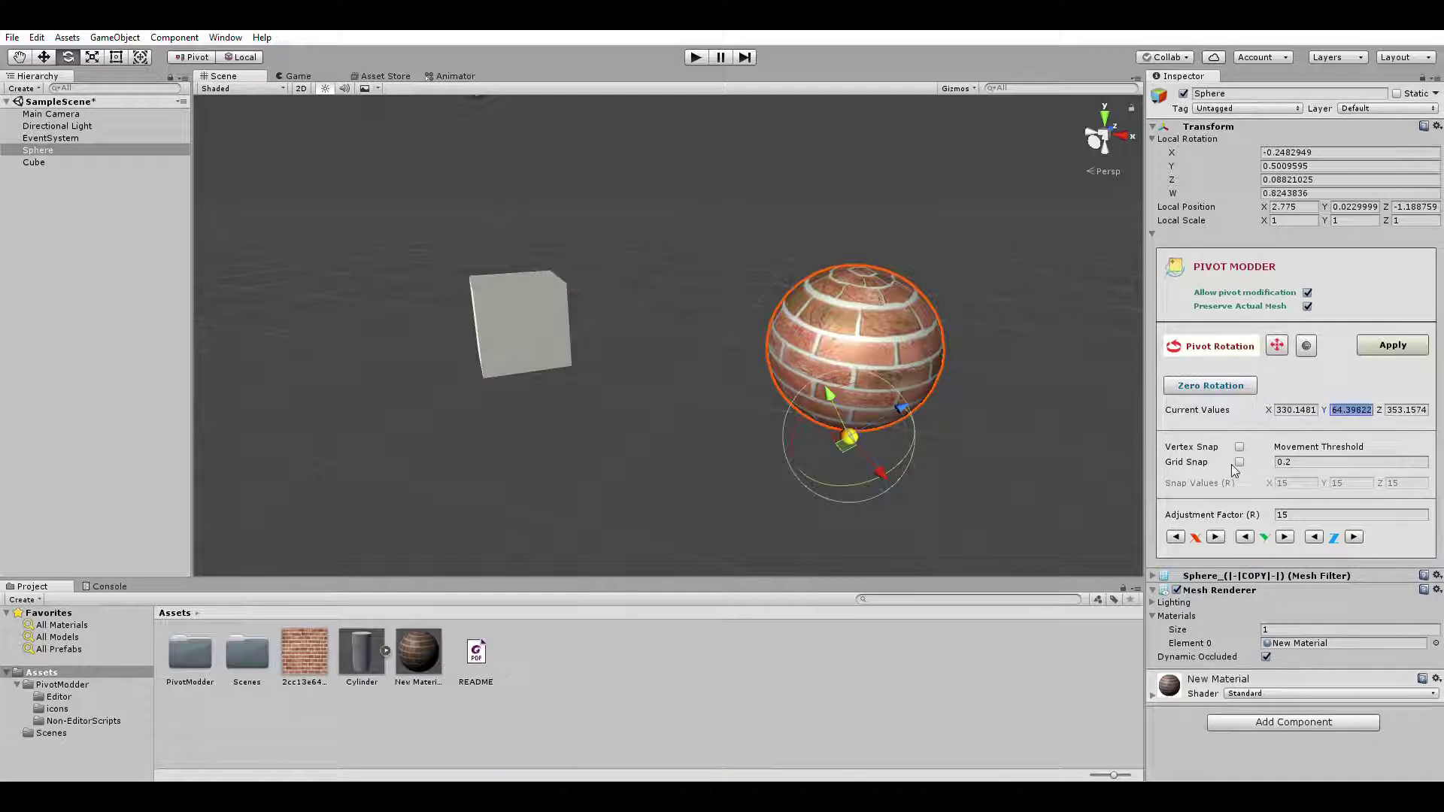
Step the pivot's X rotation up and back down in 15-degree increments, returning it to the starting angle.
click(1216, 534)
click(1216, 535)
click(1215, 535)
click(1175, 536)
click(1175, 536)
click(1175, 536)
click(1176, 536)
click(1215, 534)
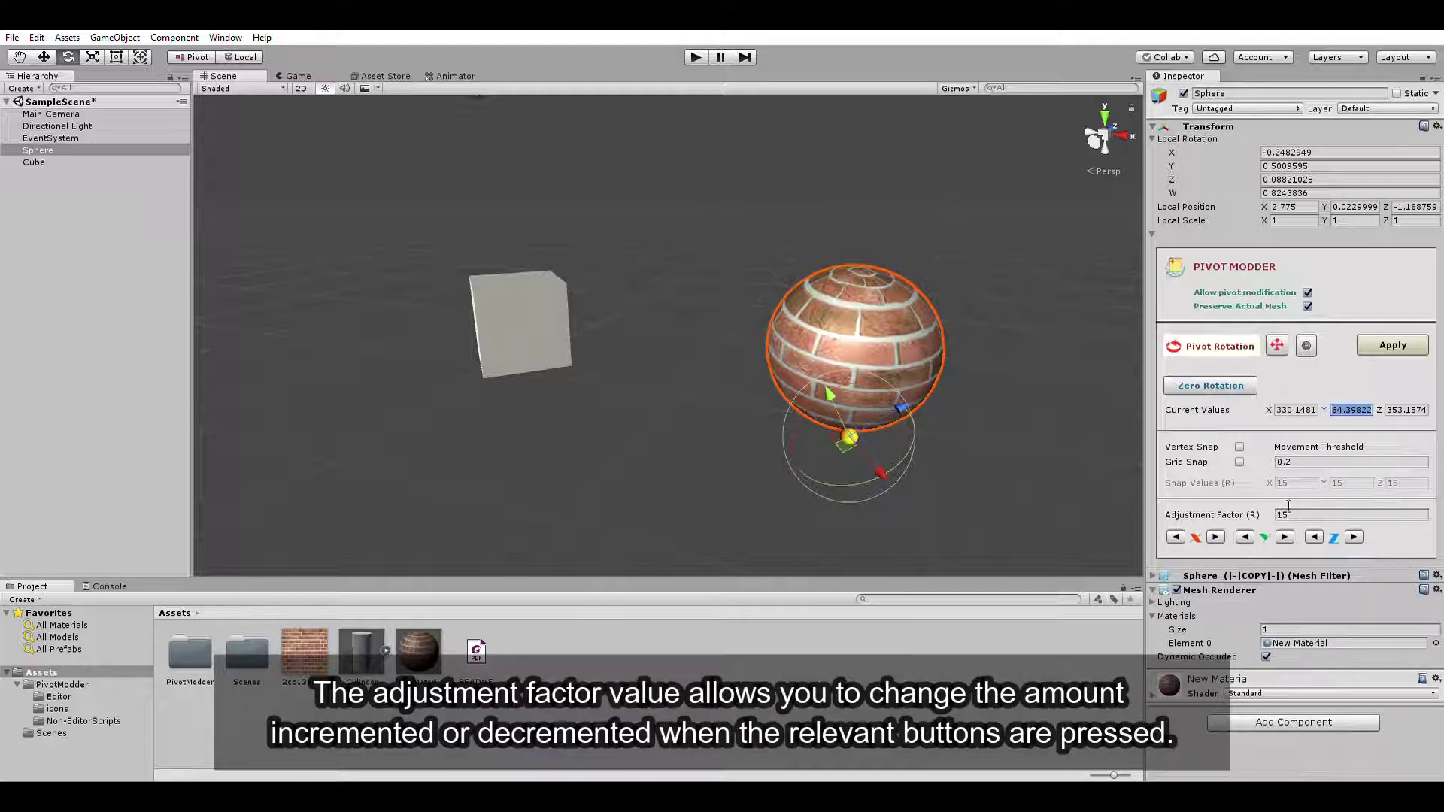
Set the rotation adjustment factor to 45, step the sphere's pivot rotation around X and Y, and apply the new rotation.
click(1286, 511)
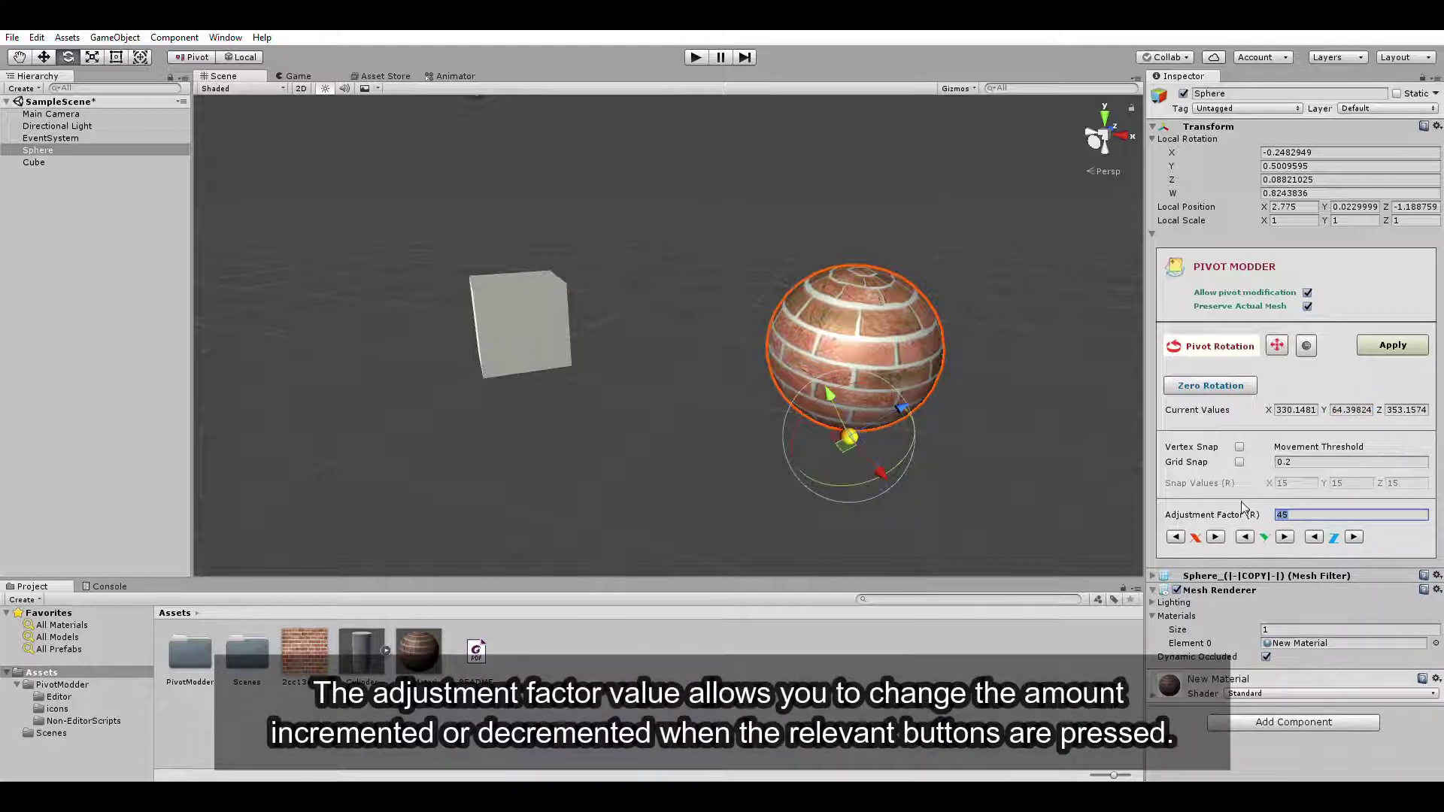
click(1215, 533)
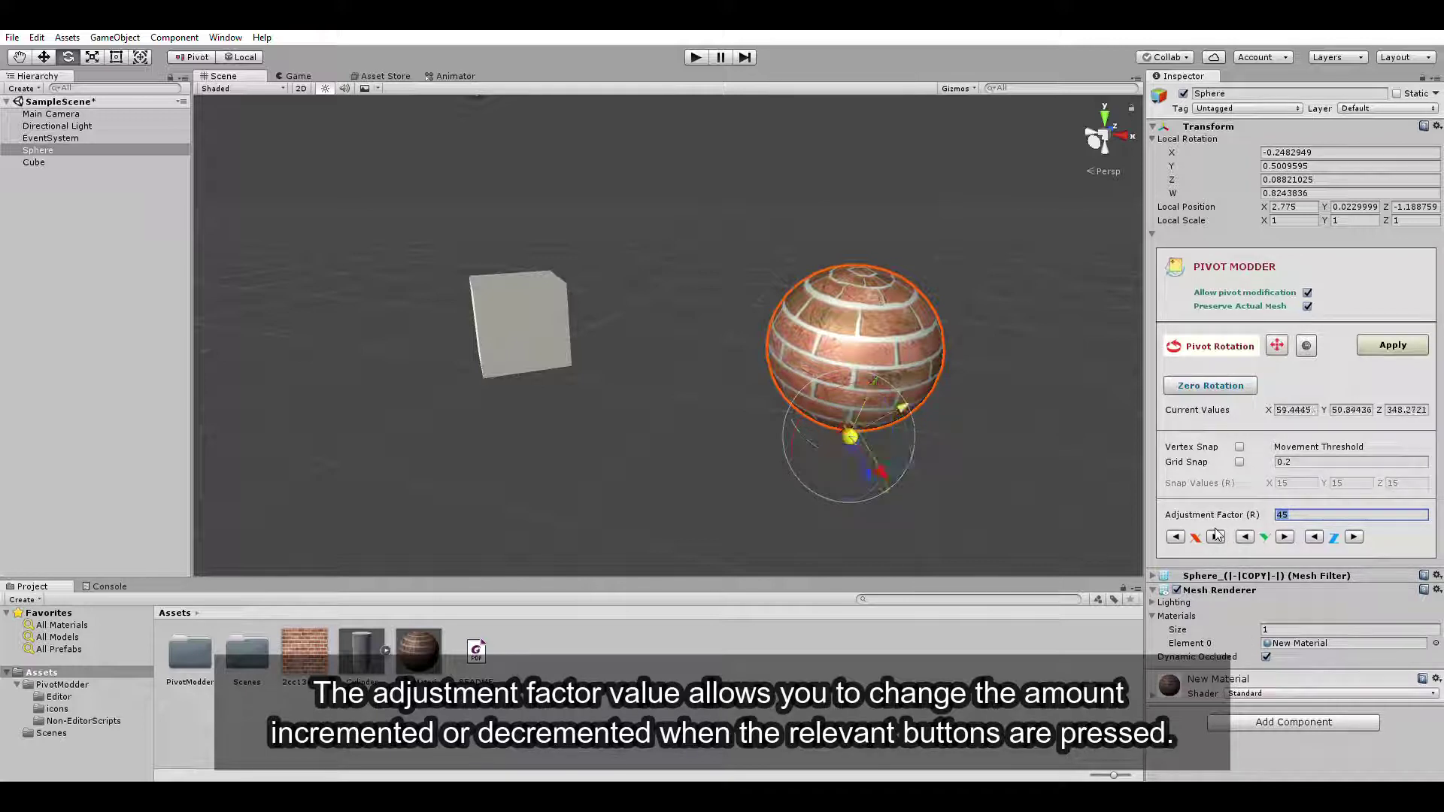
click(1178, 534)
click(1285, 534)
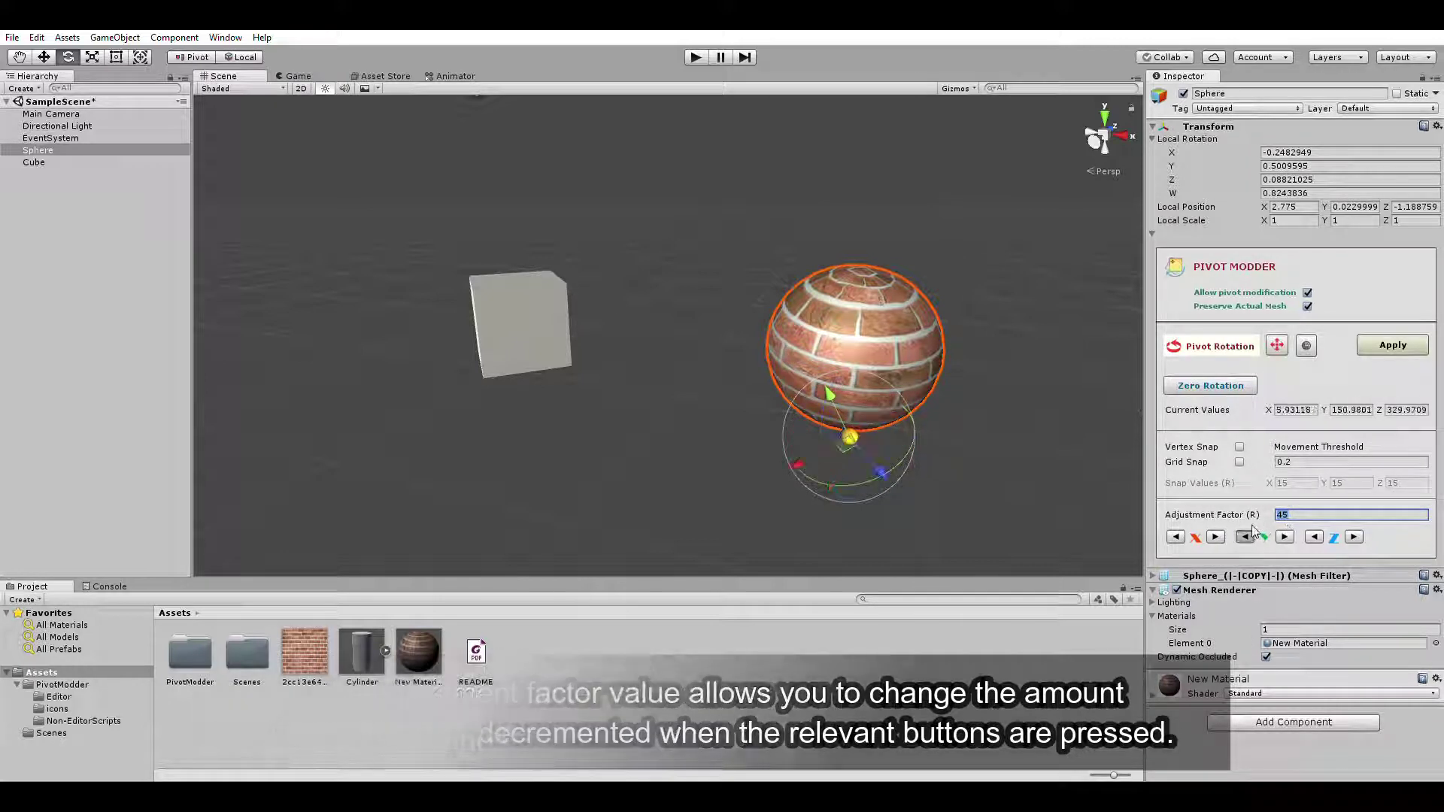
click(1370, 347)
Turn off pivot modification, rotate the sphere around its pivot, and move it to X 2.696, Y -0.016, Z -1.151.
click(1309, 303)
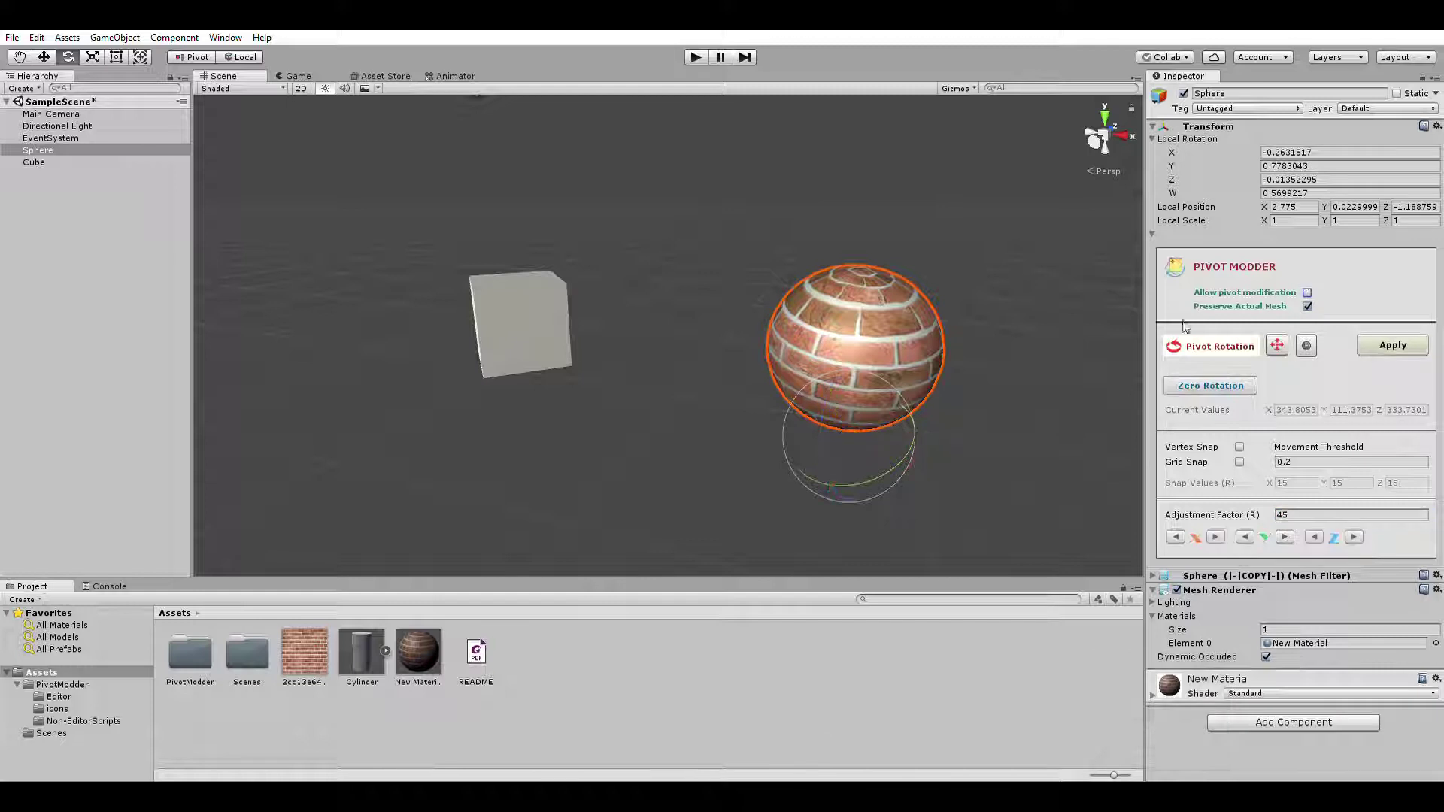
drag(860, 427, 919, 431)
key(w)
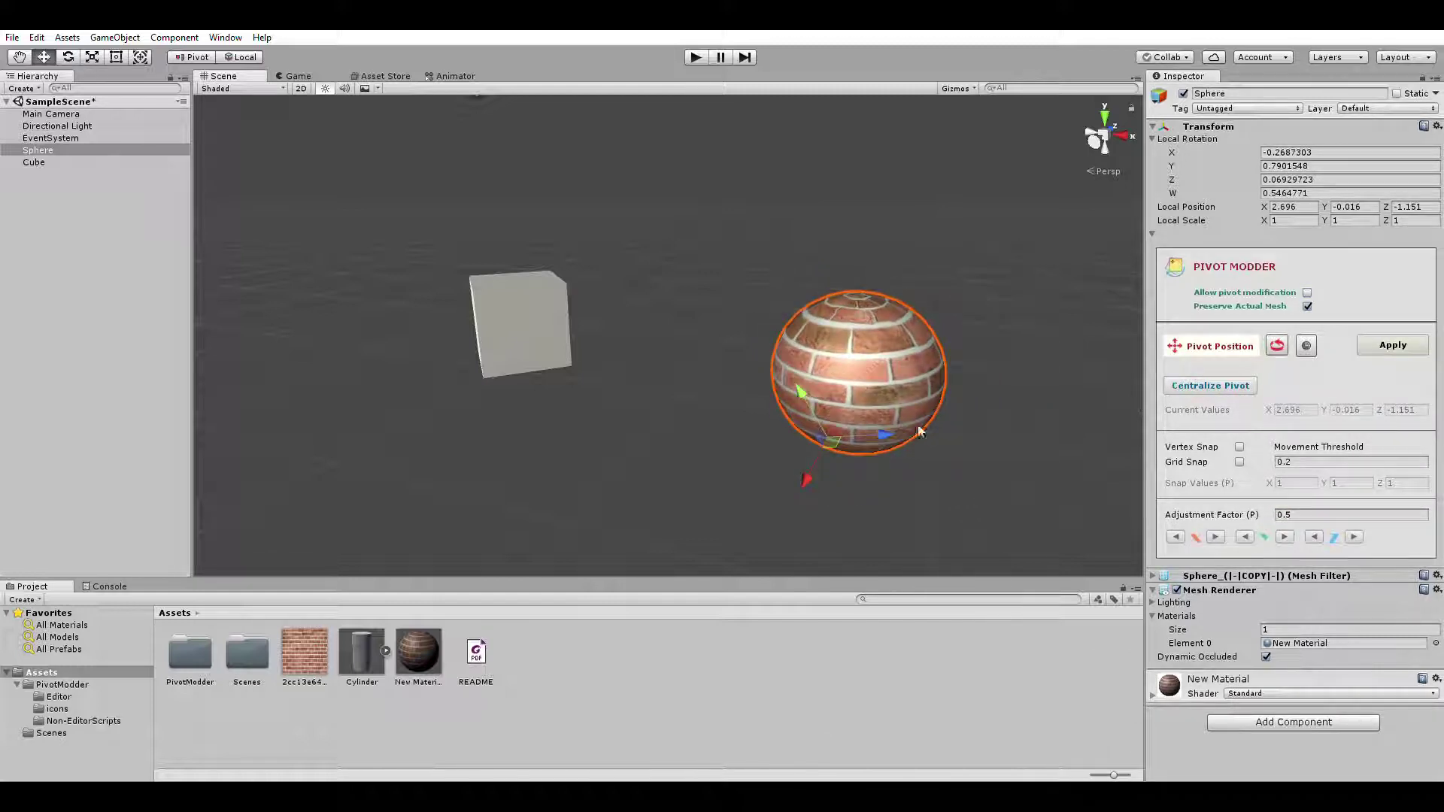
Re-enable pivot modification and zero the sphere's pivot rotation so its axes align with the global axes.
click(1308, 293)
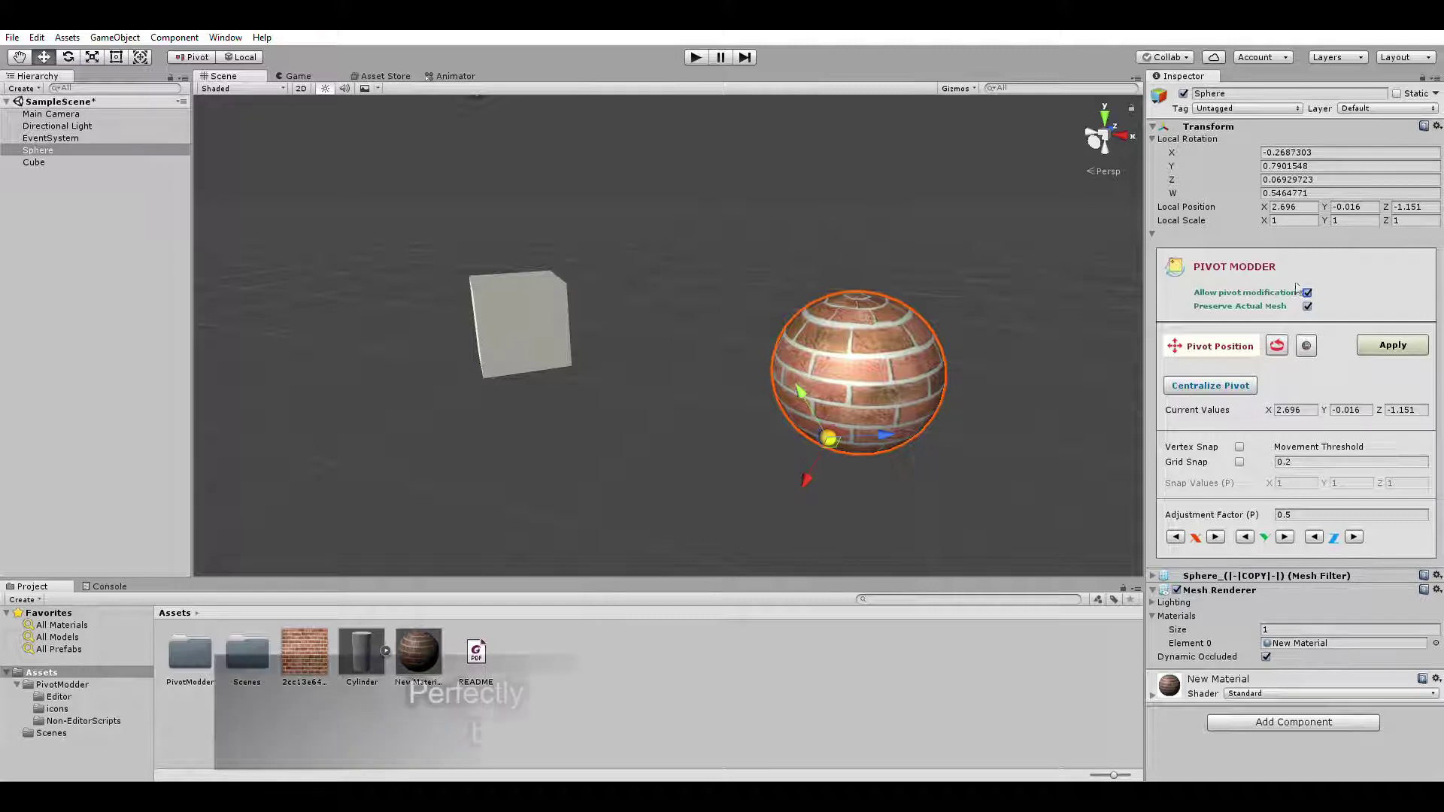
click(1277, 345)
click(1212, 382)
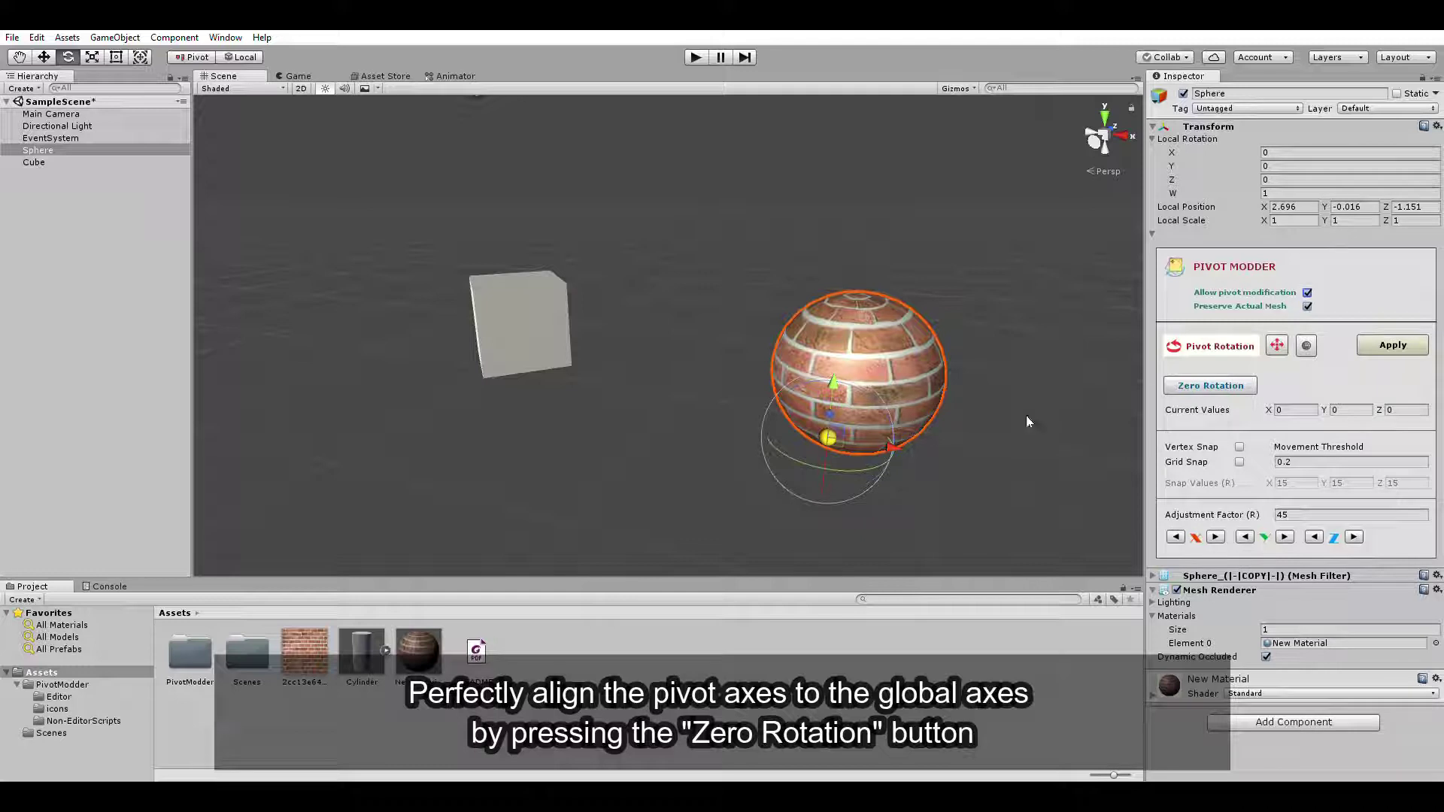
Move the sphere's pivot slightly along X, apply the change, and turn pivot modification off and back on.
alt+drag(999, 429, 954, 439)
key(w)
mouse_move(837, 444)
mouse_down()
mouse_move(877, 475)
mouse_move(828, 441)
mouse_up()
click(1389, 343)
click(1307, 292)
click(1307, 292)
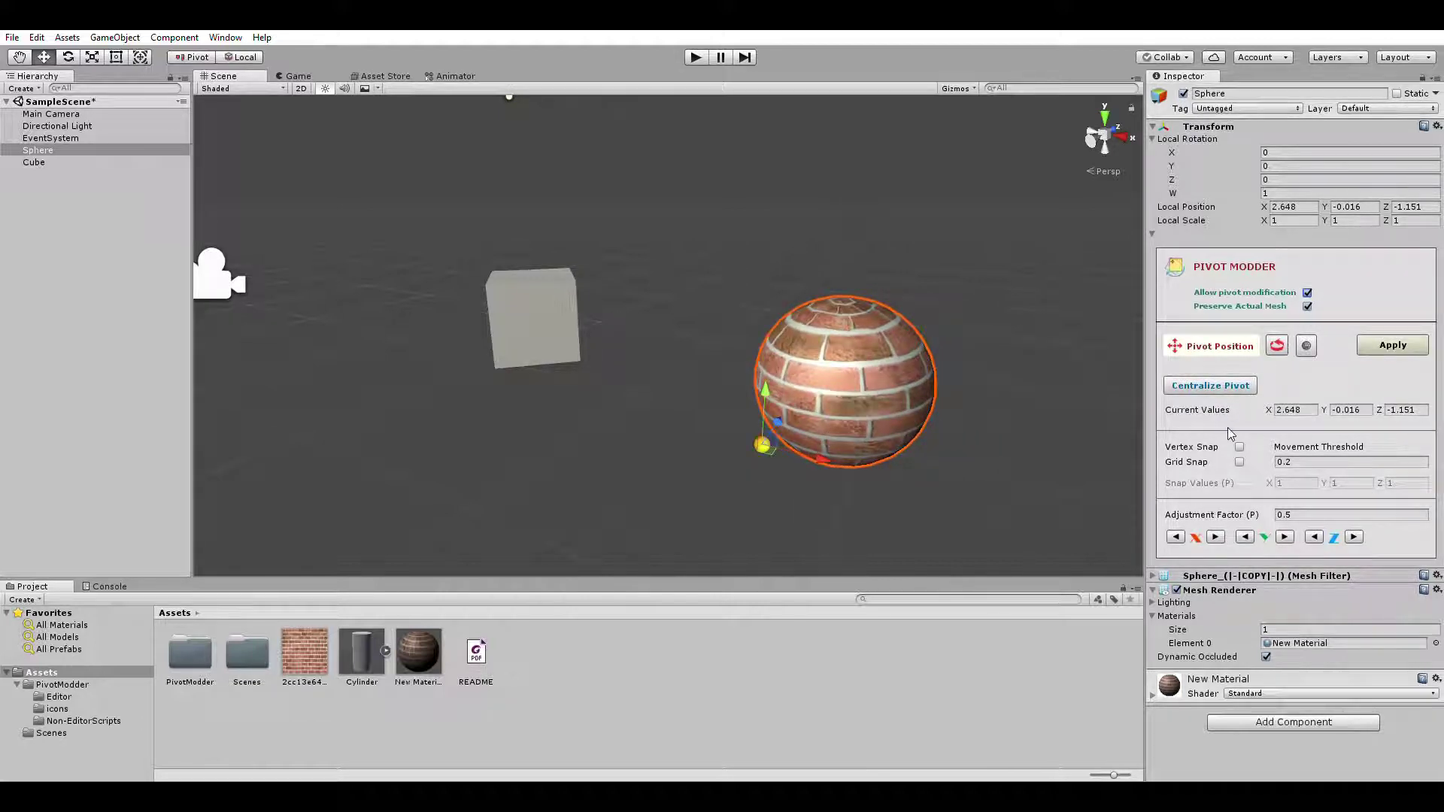
Select and frame the cube, with pivot modification and vertex snap enabled for it.
click(516, 311)
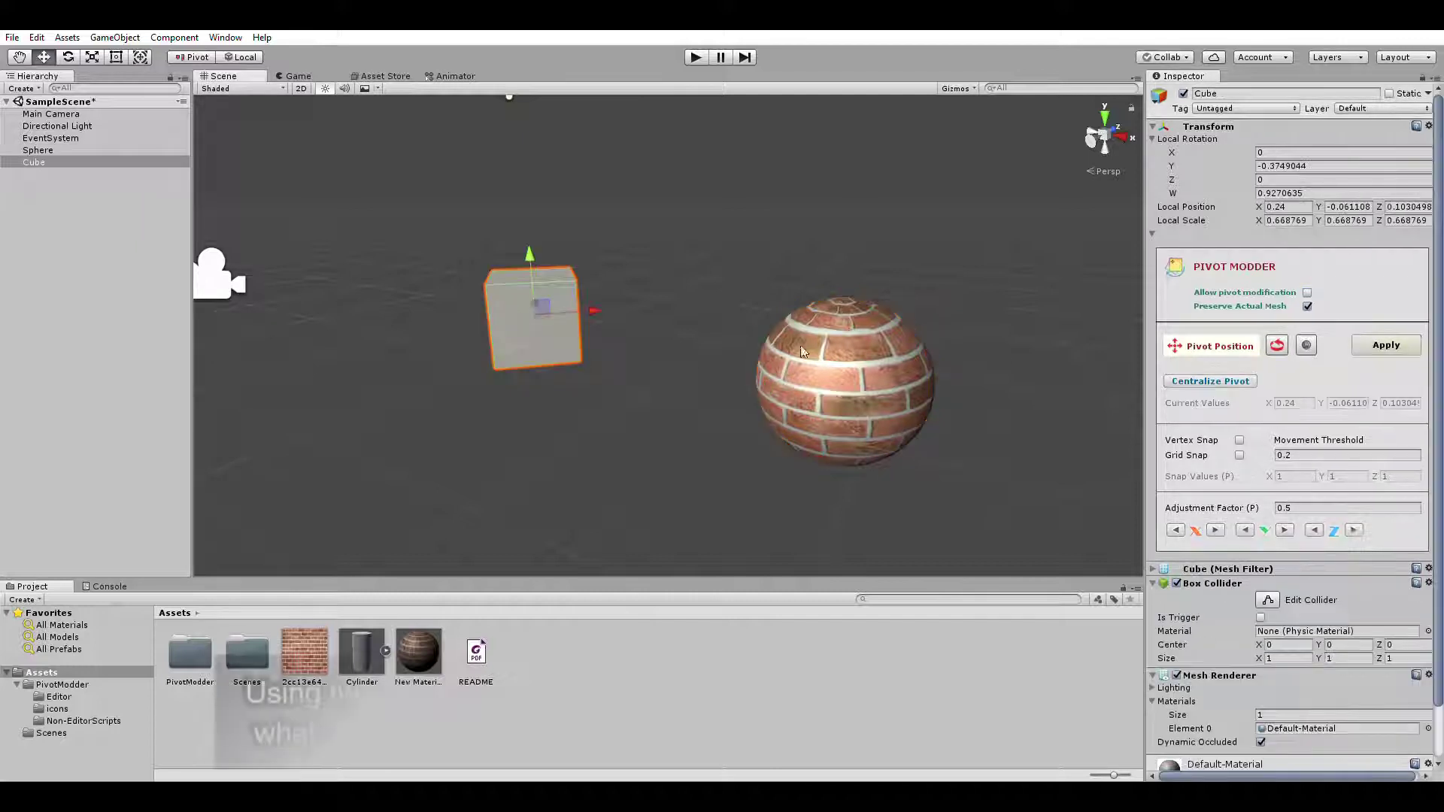
double_click(65, 161)
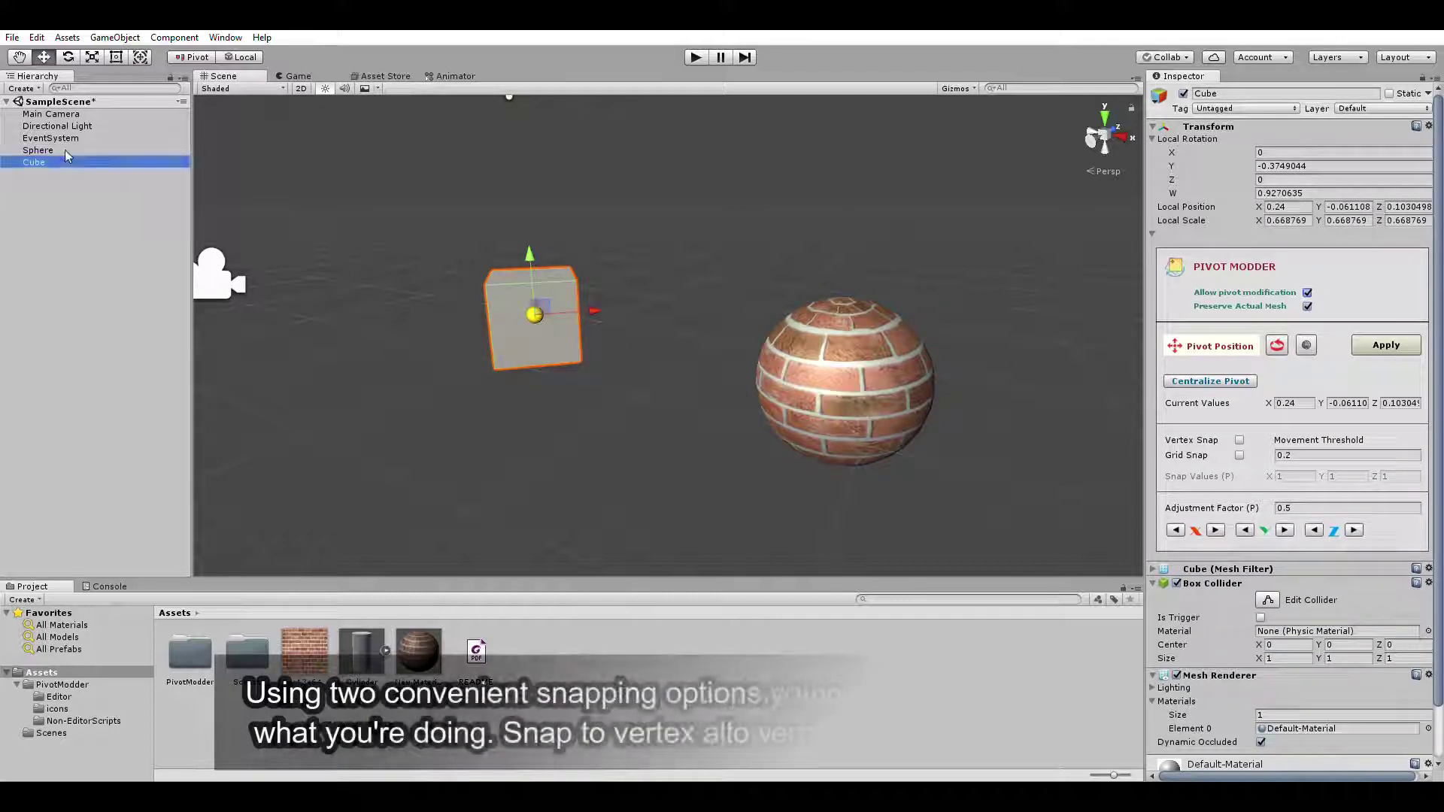
click(1240, 440)
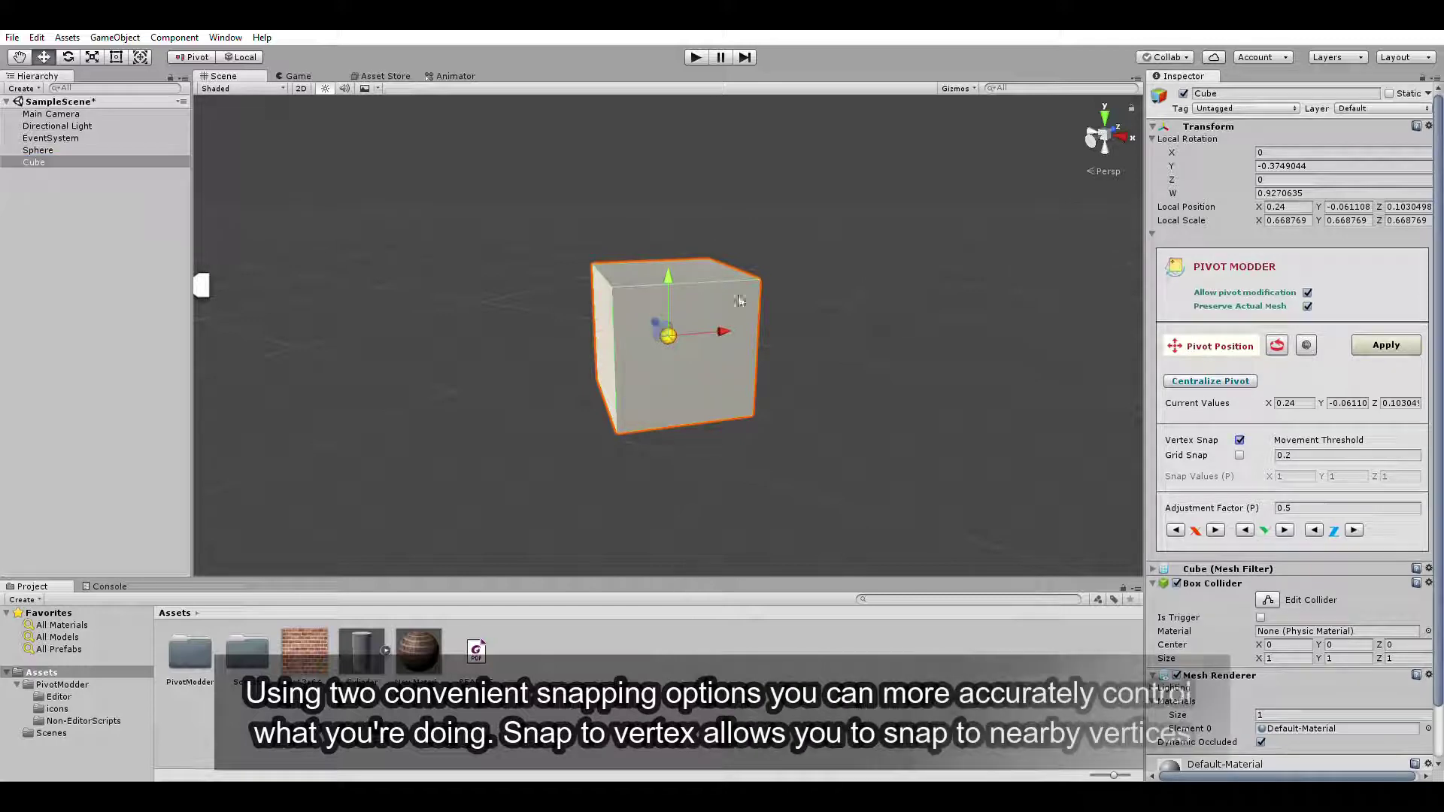
Snap the cube's pivot from vertex to vertex until it sits on a lower corner, and apply the position.
drag(723, 329, 777, 317)
alt+drag(783, 461, 743, 356)
alt+drag(783, 410, 696, 304)
drag(785, 362, 642, 366)
click(1386, 346)
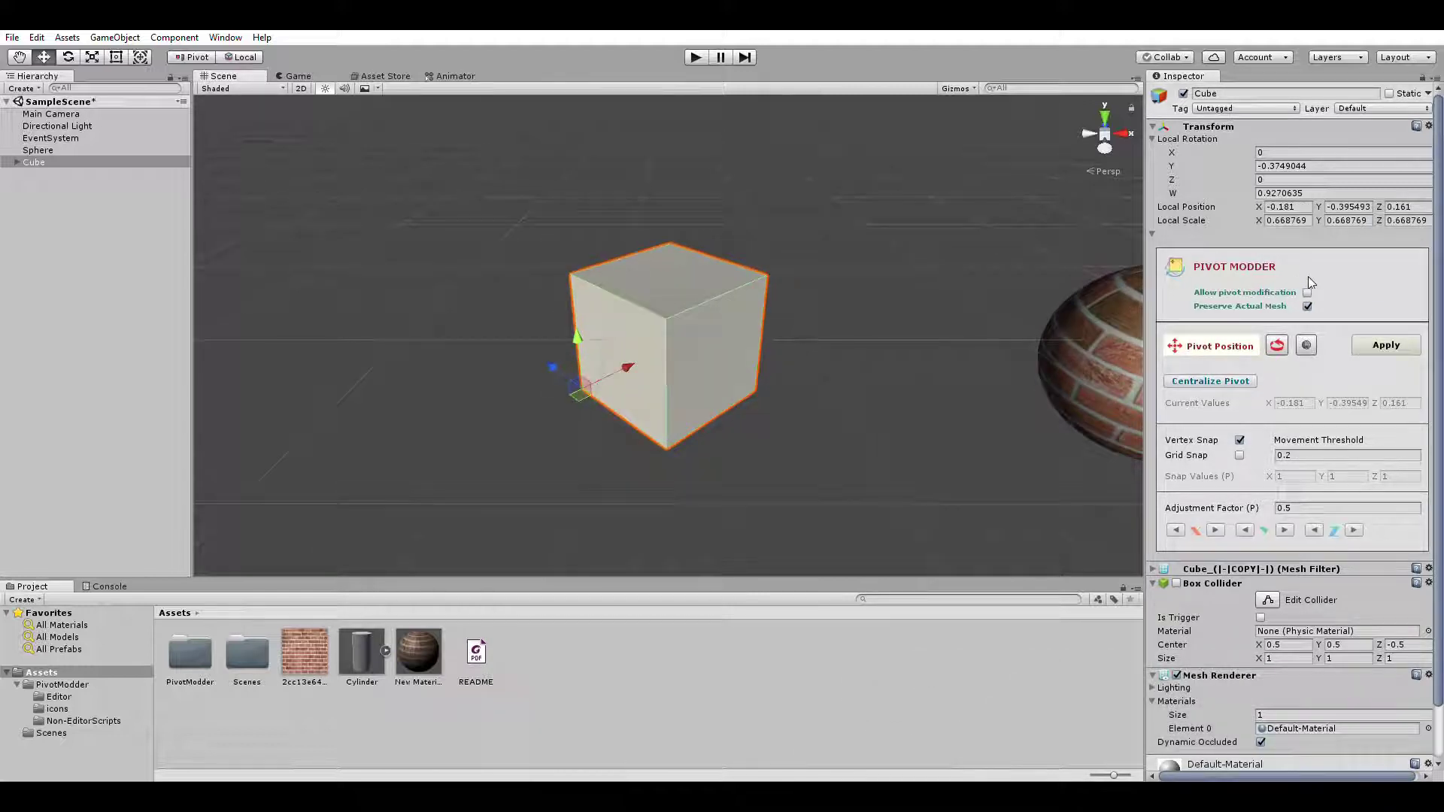
Re-enable pivot modification, replace vertex snap with grid snap, and try moving the cube's pivot with snap values of 1.
click(1307, 292)
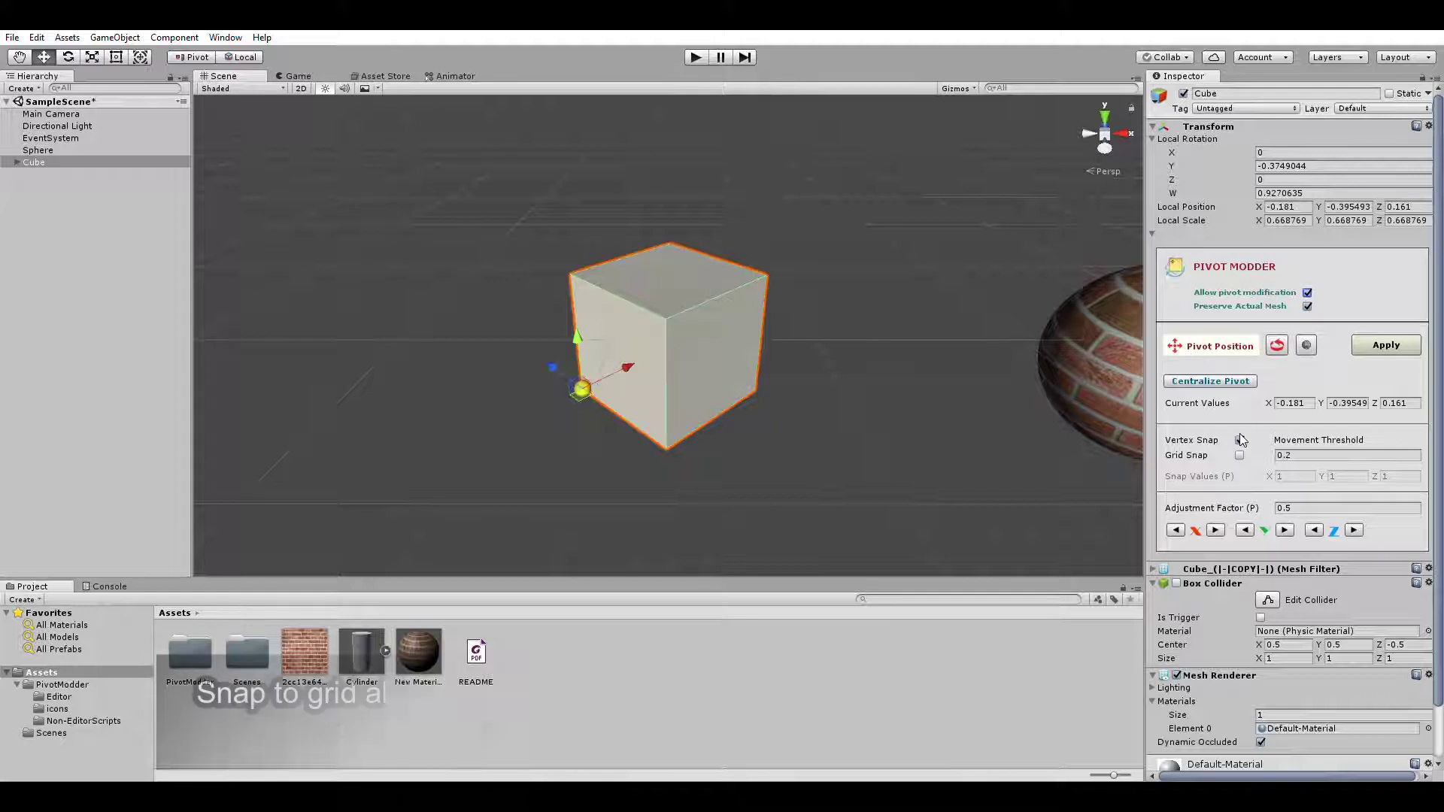
click(1239, 455)
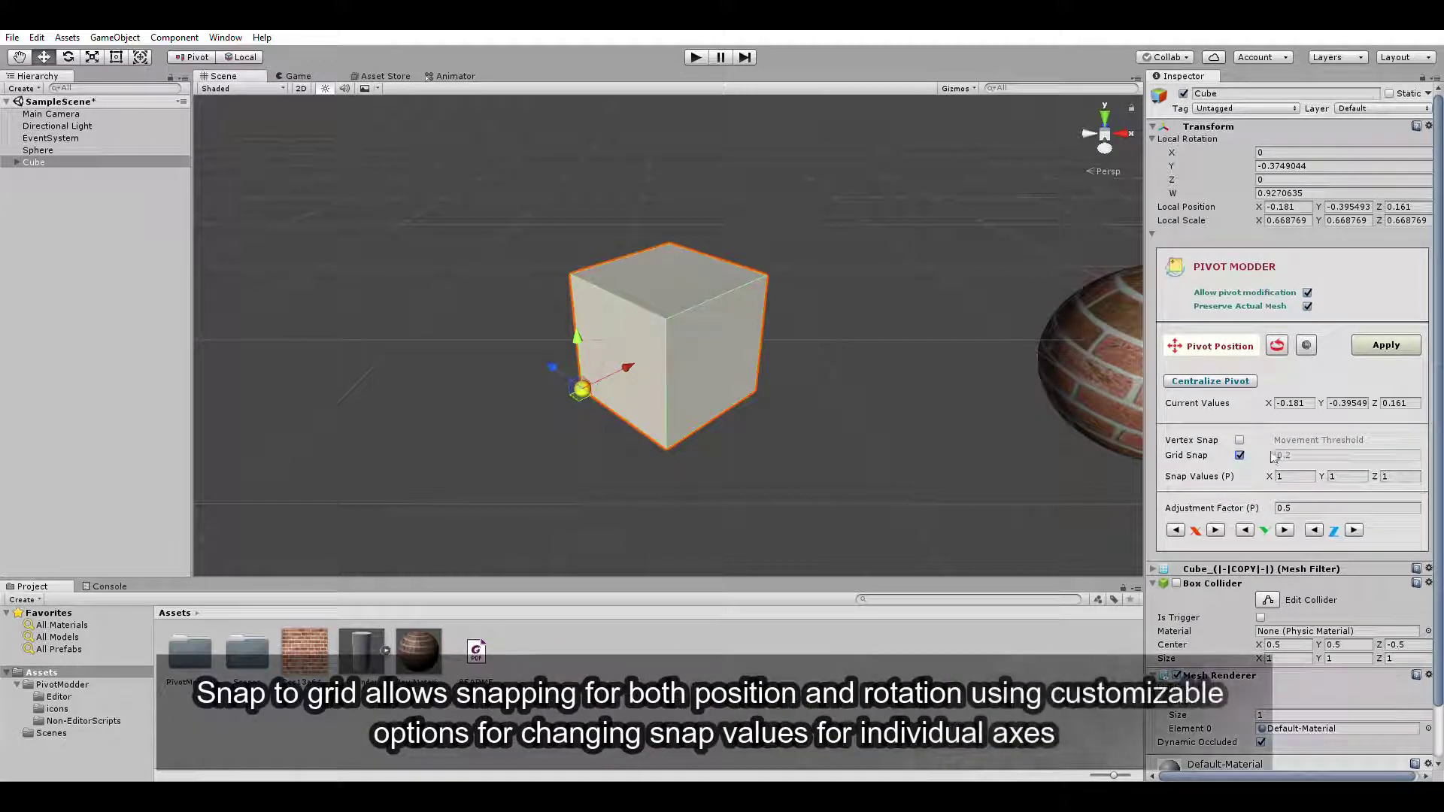
drag(638, 352, 611, 389)
drag(581, 337, 566, 281)
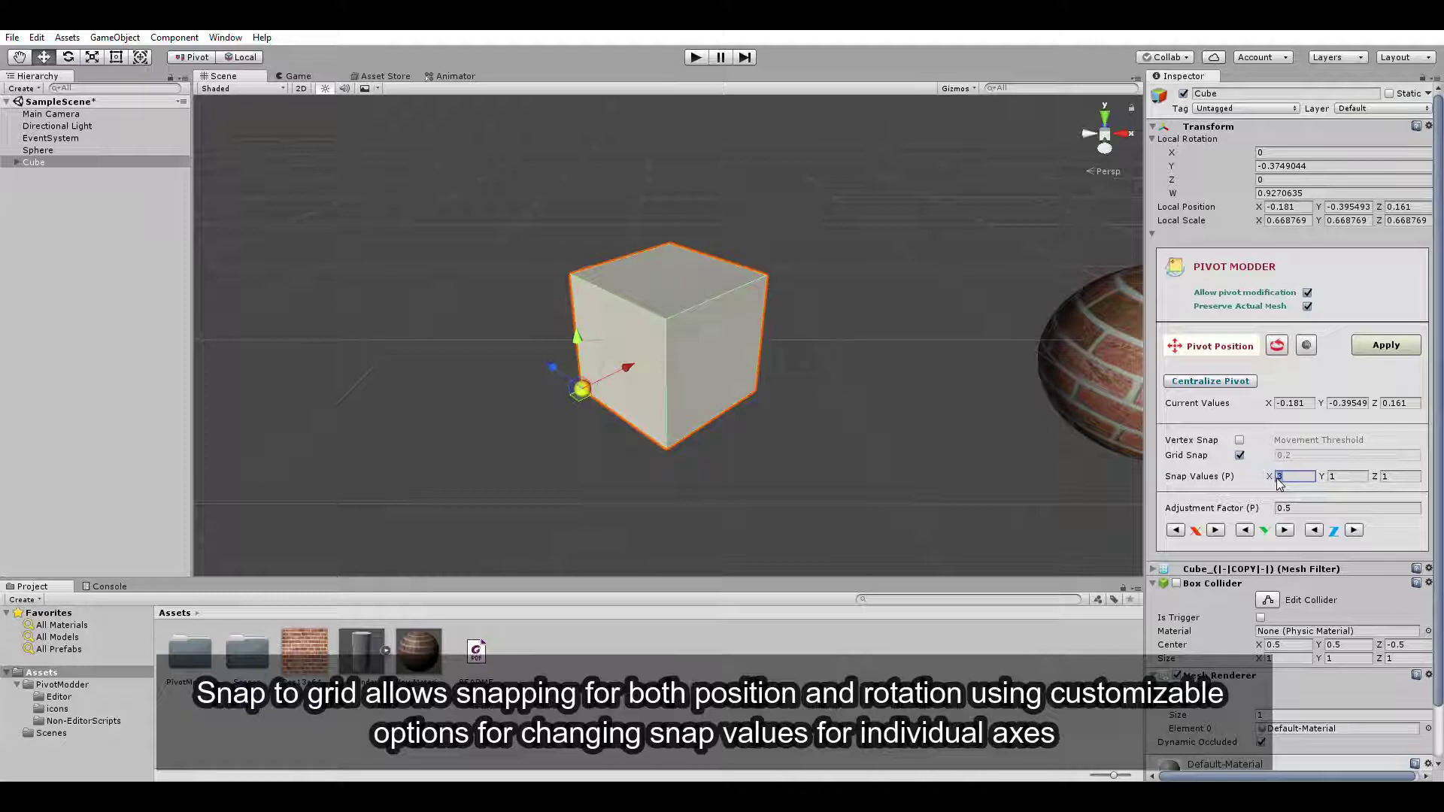
Set the X snap value to 3 and try moving the cube's pivot along the grid and back.
drag(581, 388, 828, 262)
drag(1053, 139, 728, 335)
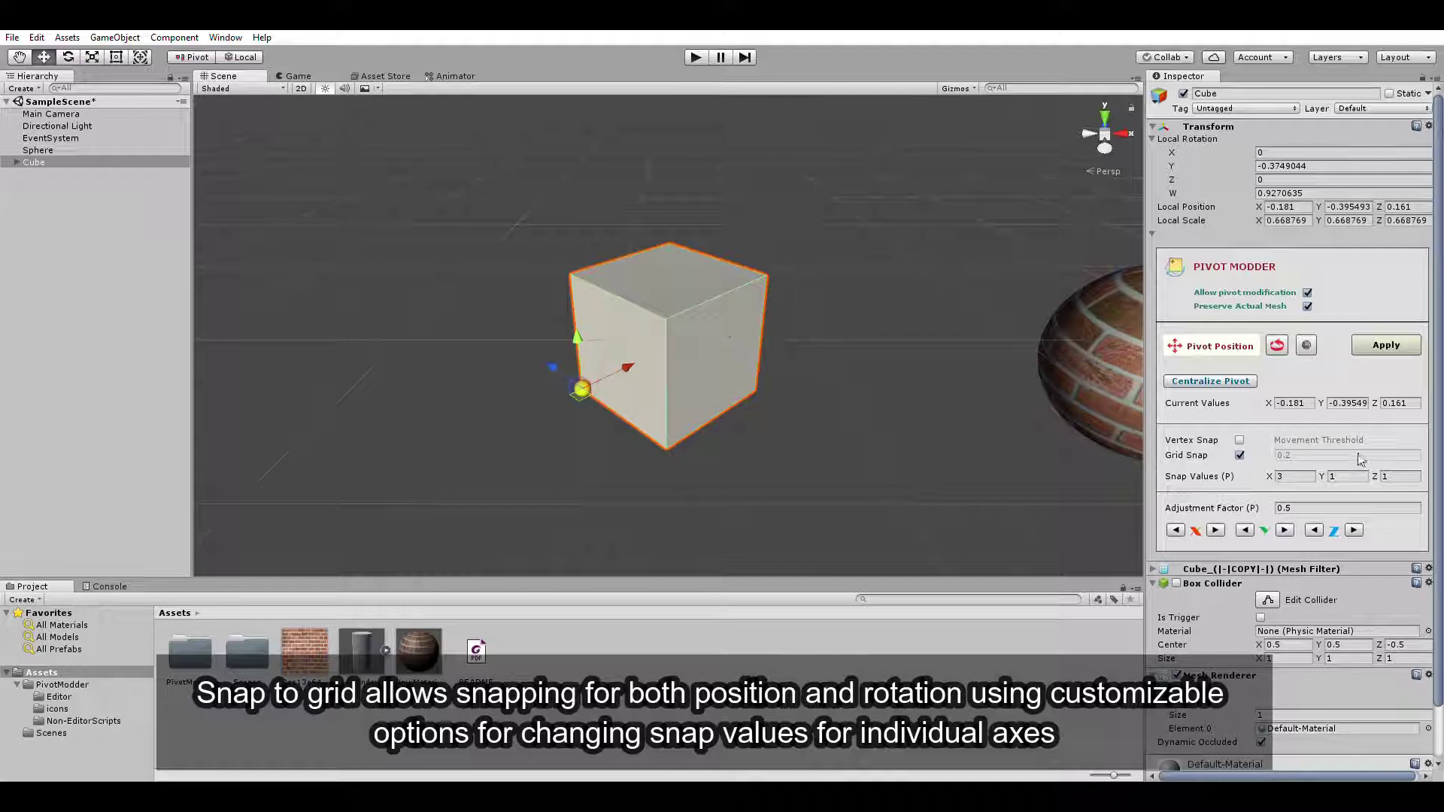
Set the Y snap value to 0 and move the cube's pivot straight up to the upper corner.
text(0)
drag(579, 333, 576, 267)
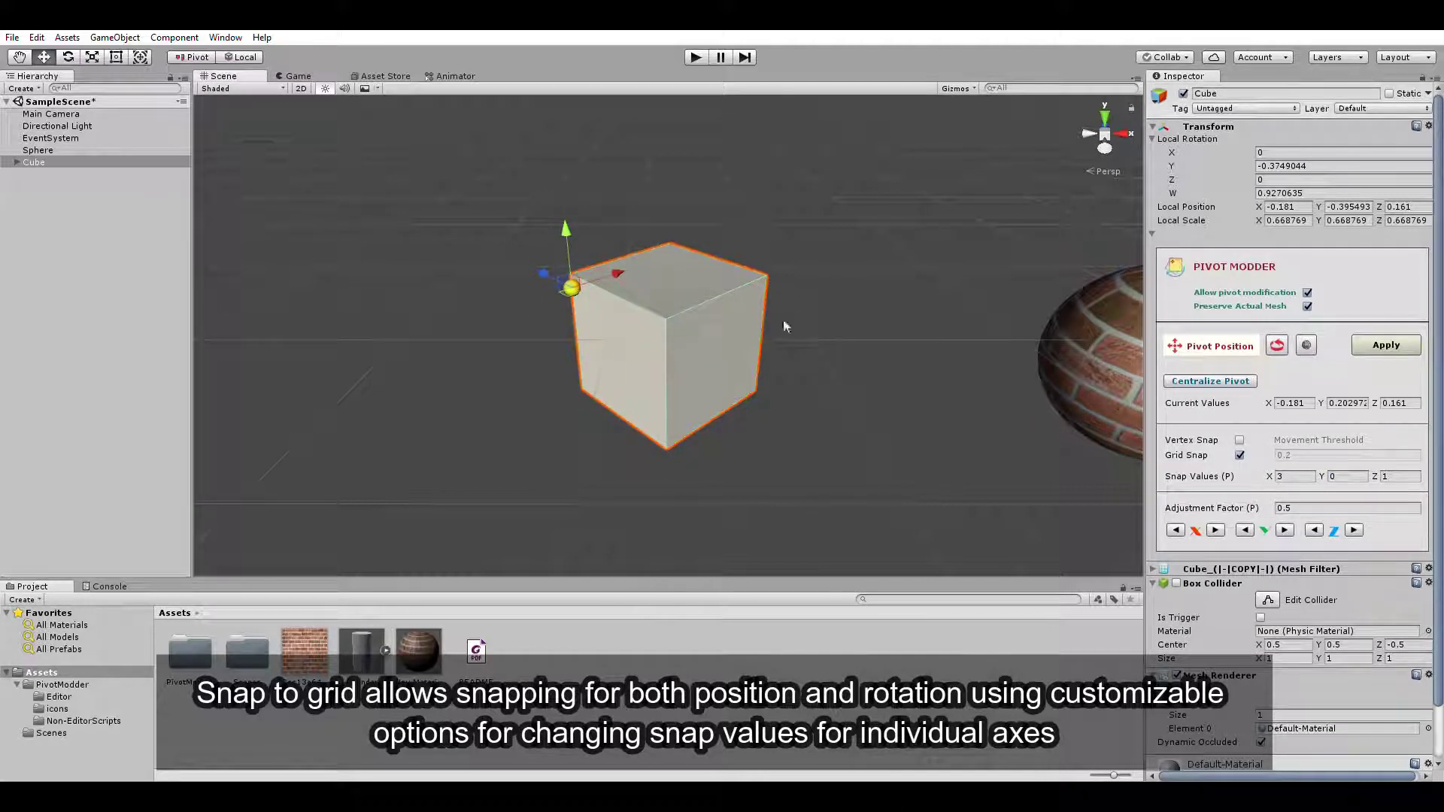
Rotate the cube's pivot with grid snap values of 15 to X 315 and Z 30, and apply the pivot changes.
key(e)
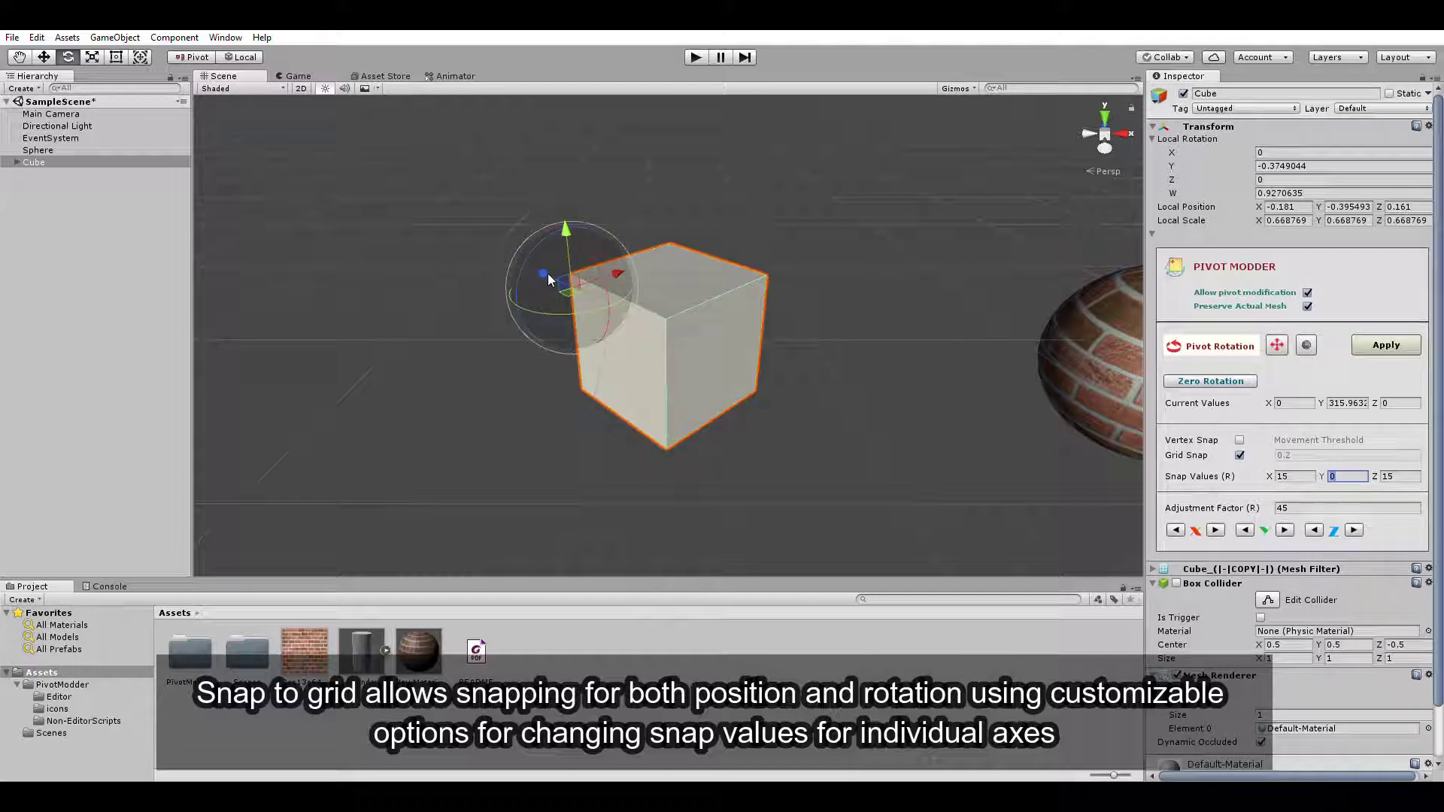
scroll(531, 257, up, 3)
drag(573, 253, 585, 340)
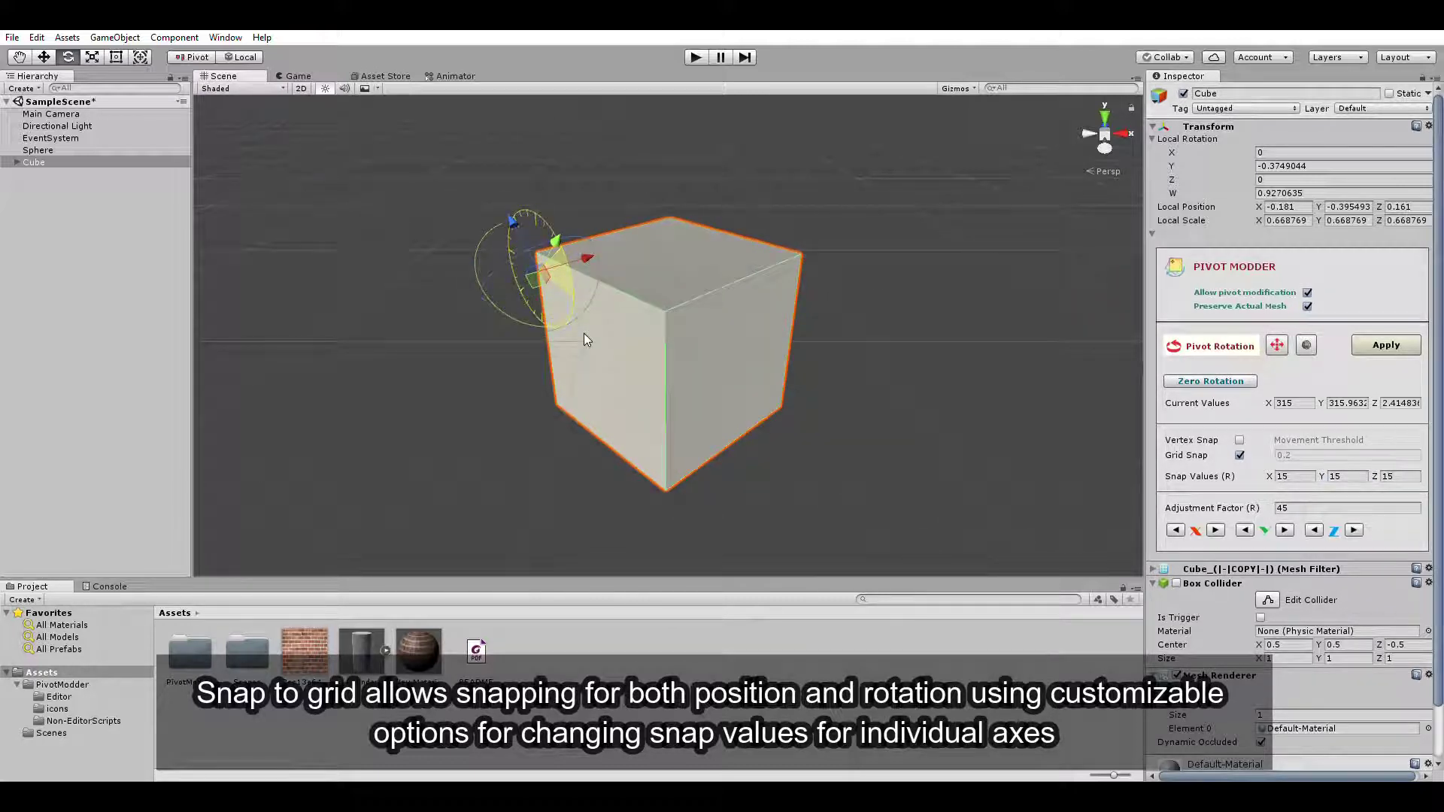
drag(515, 245, 460, 291)
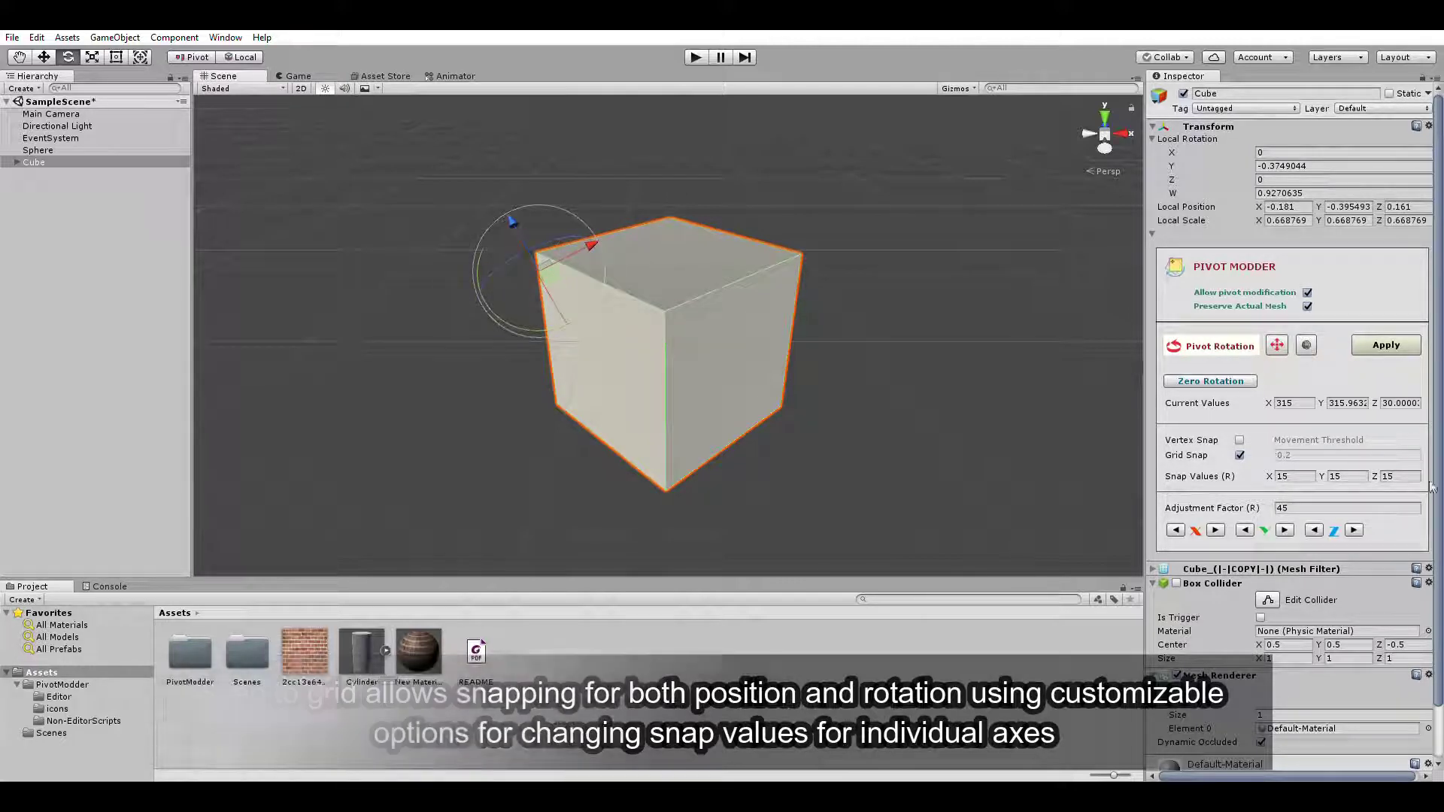
click(1382, 333)
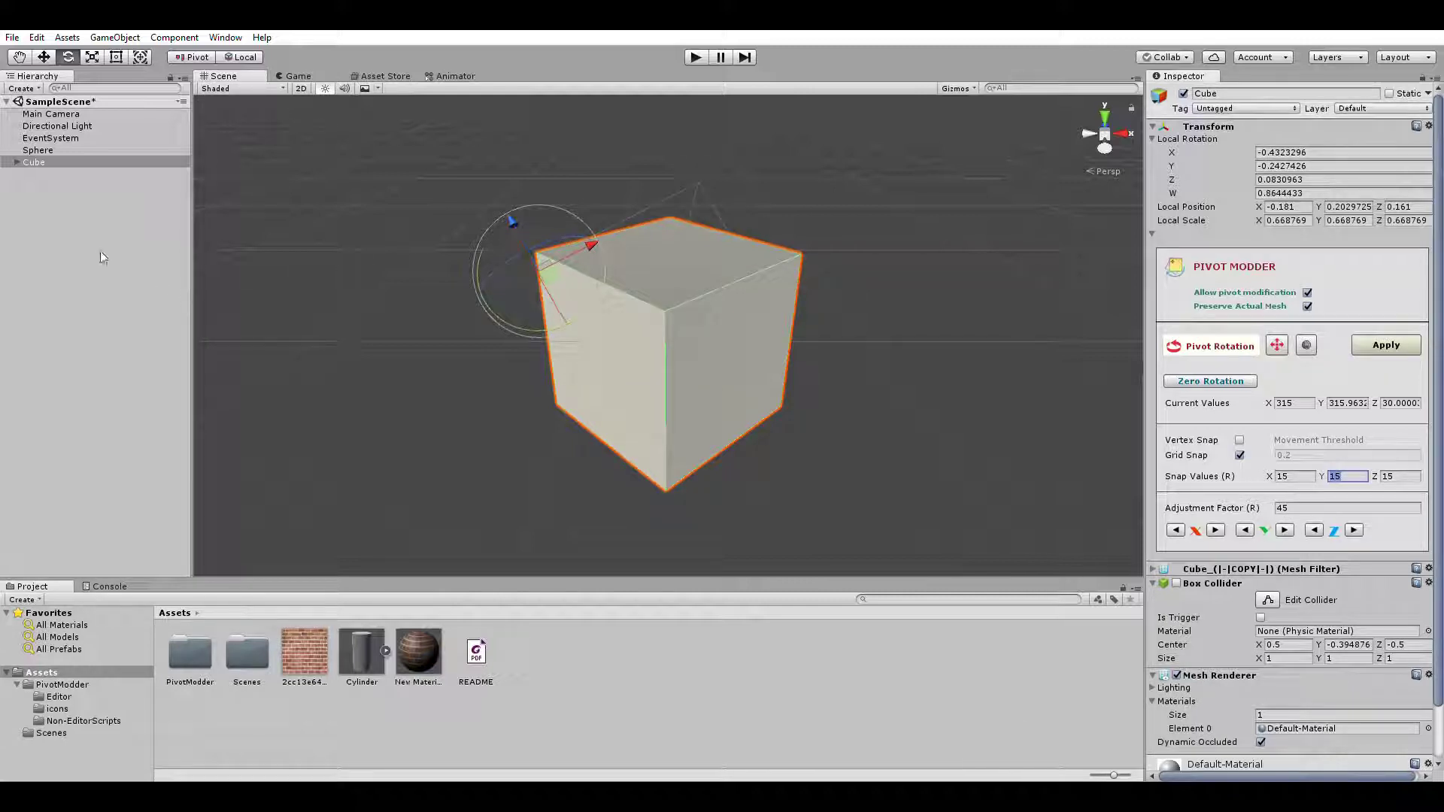
Group the sphere and the cube under a new empty GameObject.
click(34, 193)
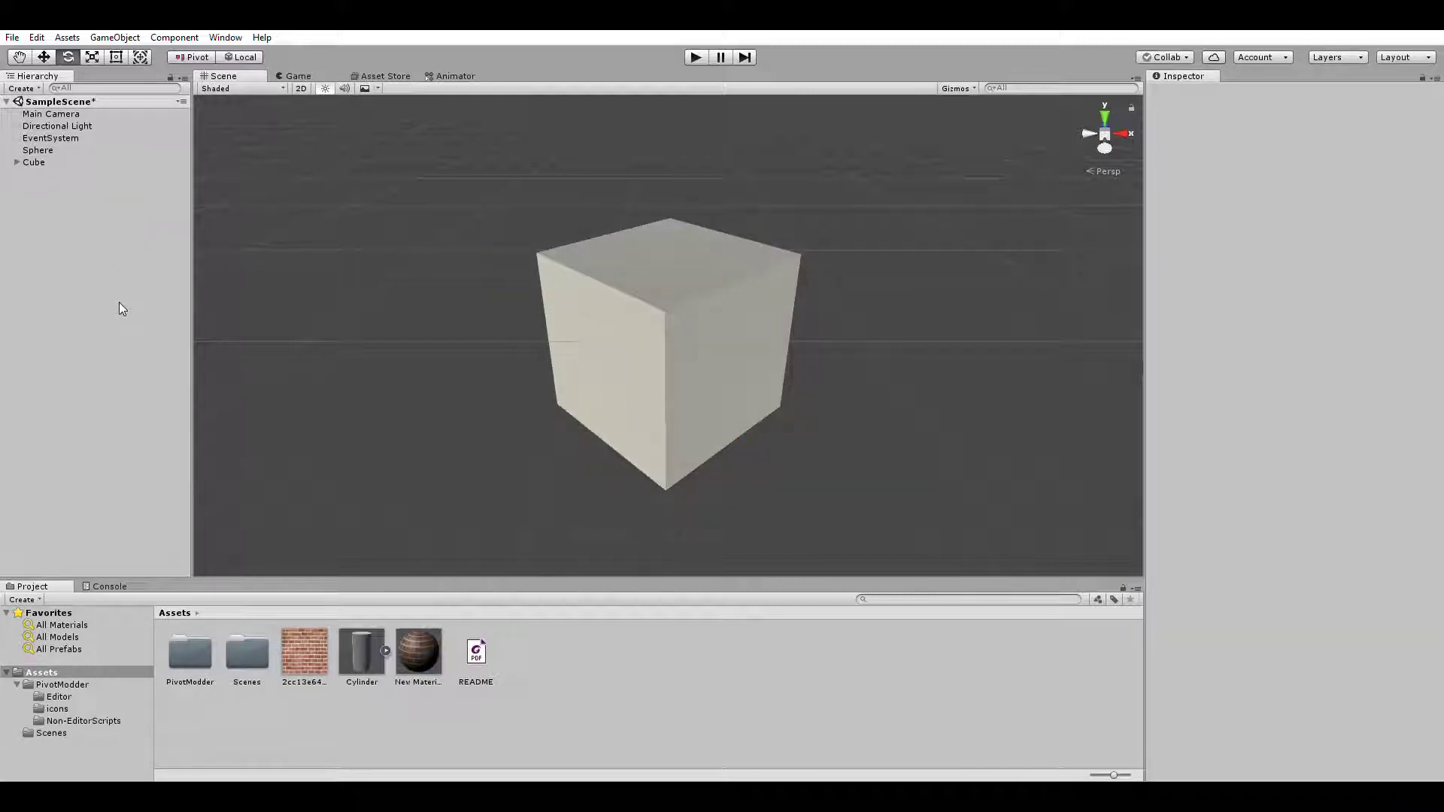
click(75, 162)
ctrl+click(38, 149)
drag(38, 150, 52, 174)
Enable pivot modification for the parent GameObject, disable grid snap, move its pivot along X to 1.237 between cube and sphere, and apply.
click(49, 149)
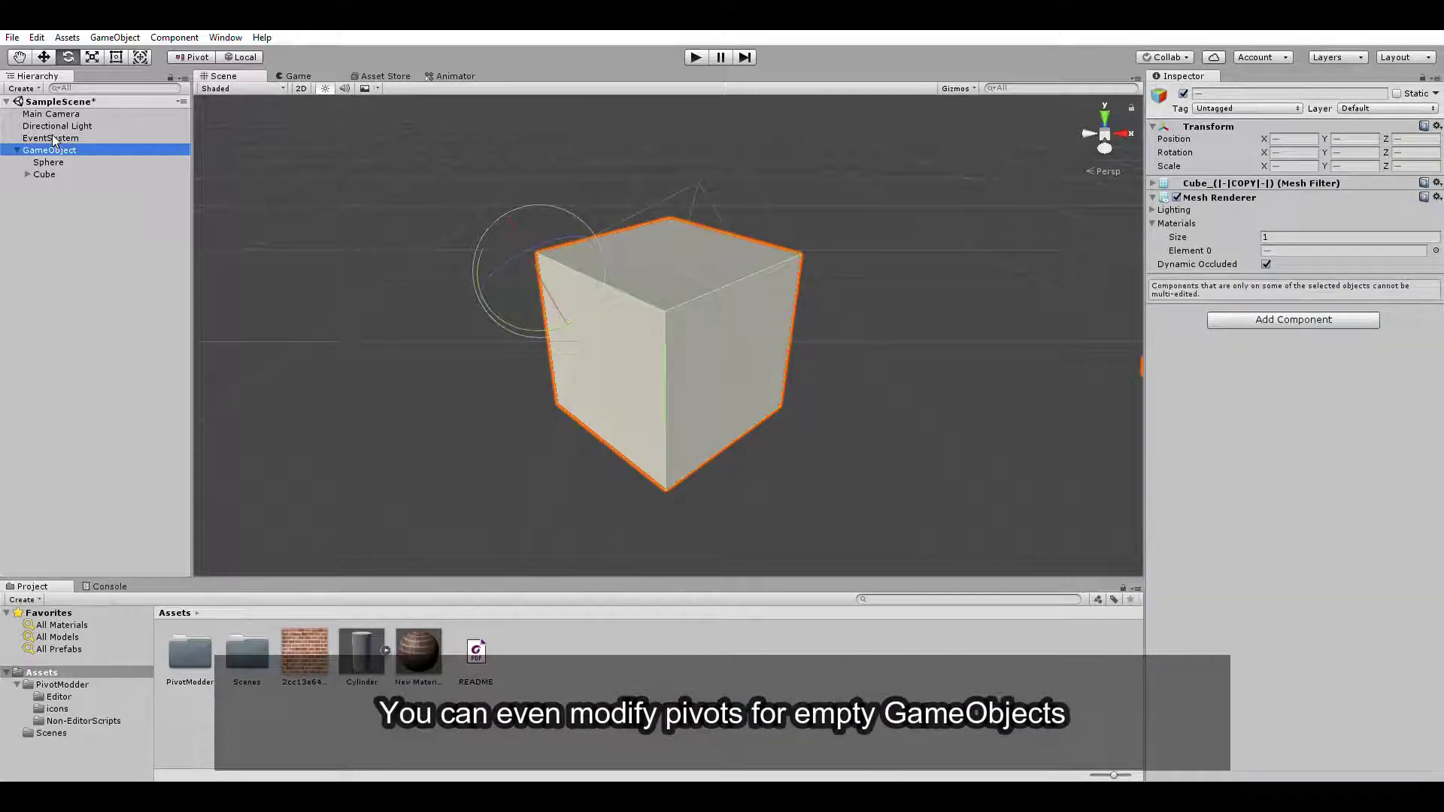
scroll(650, 322, down, 5)
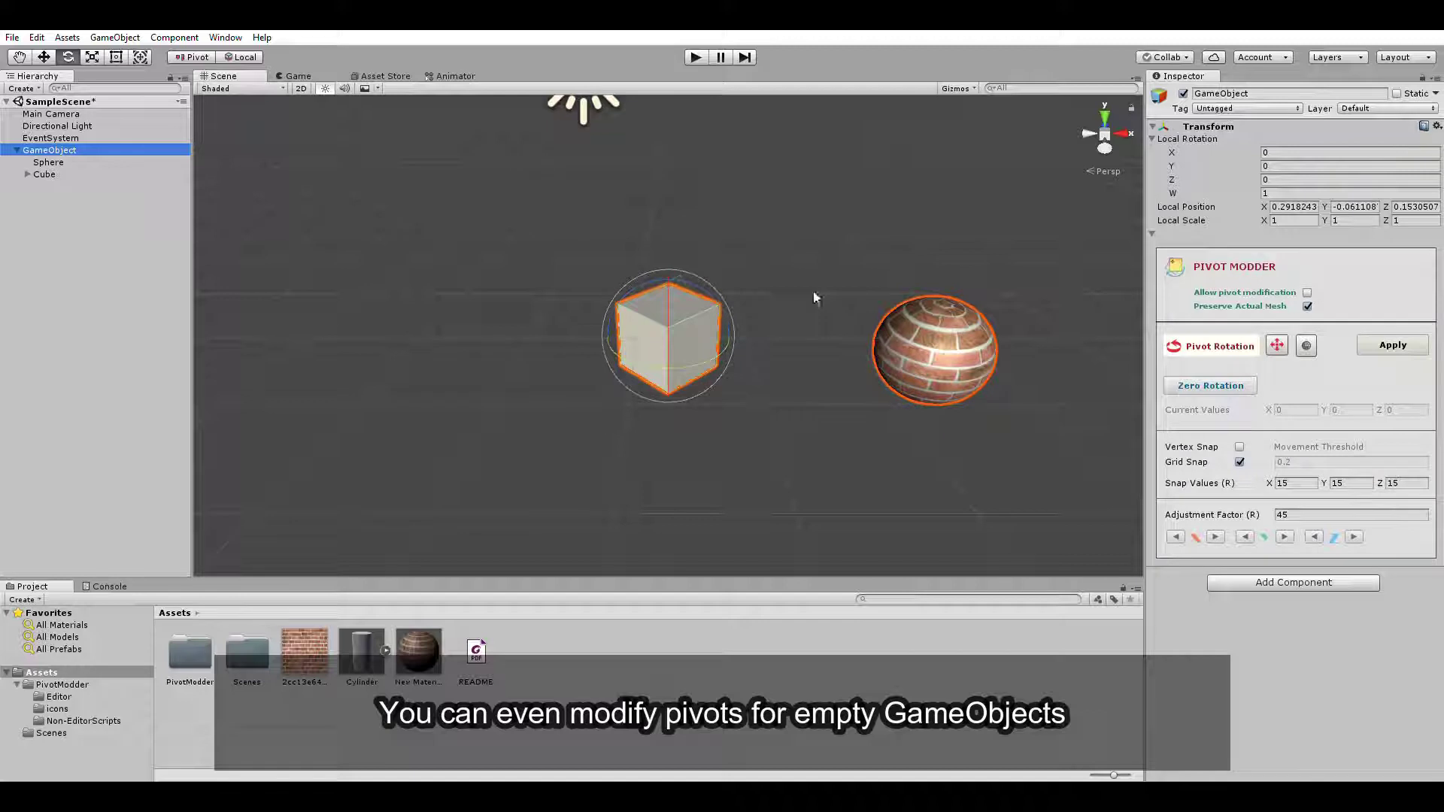
key(w)
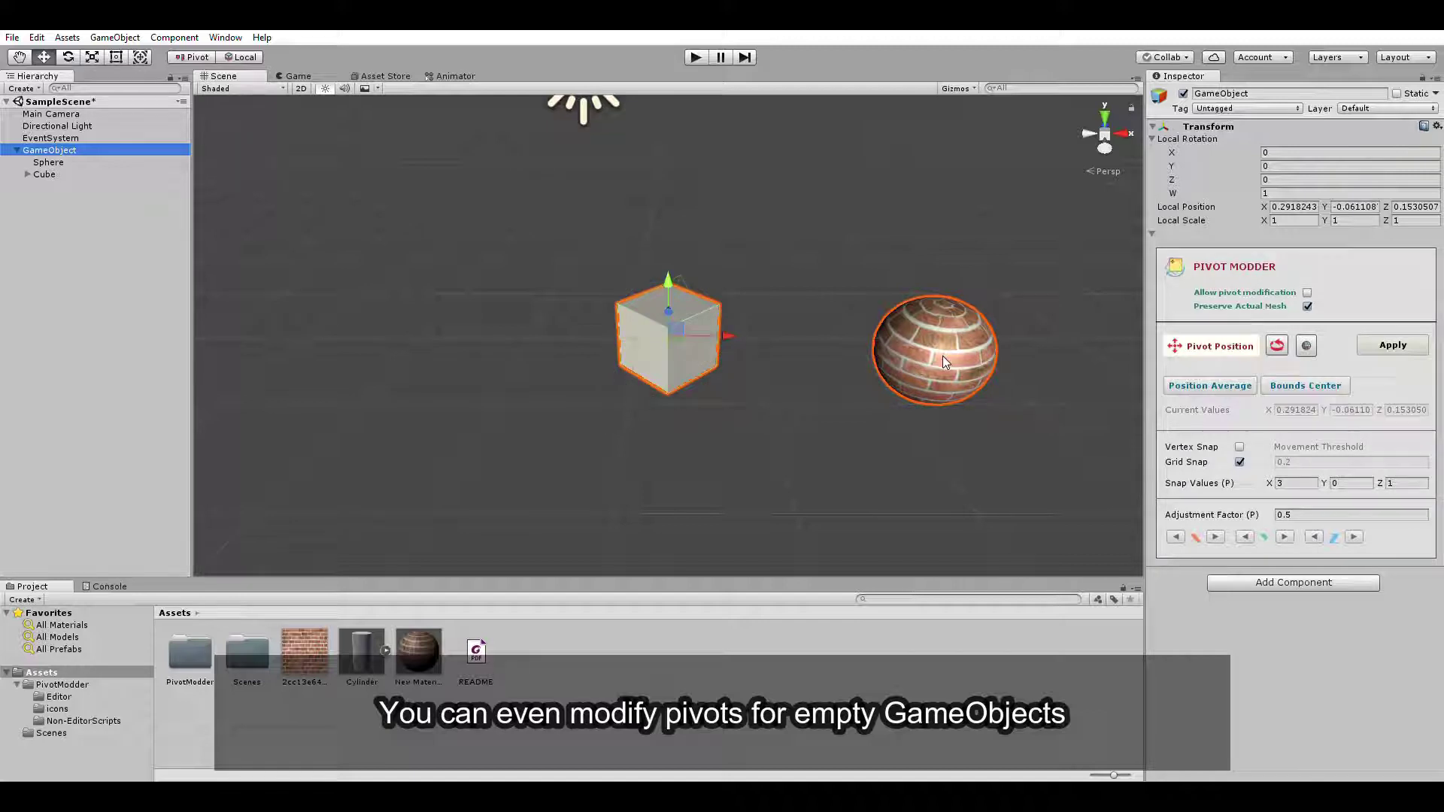
click(1307, 293)
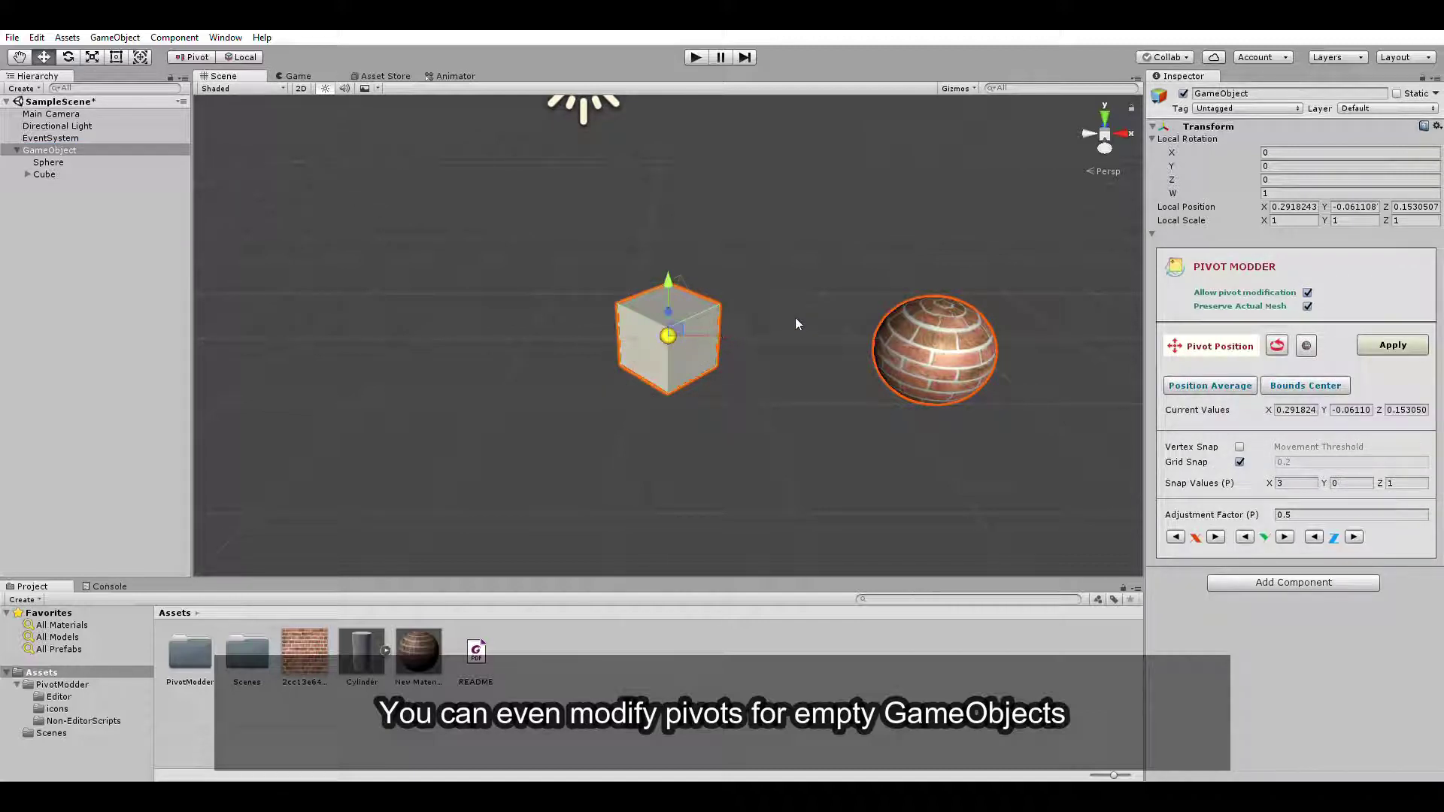
click(1239, 461)
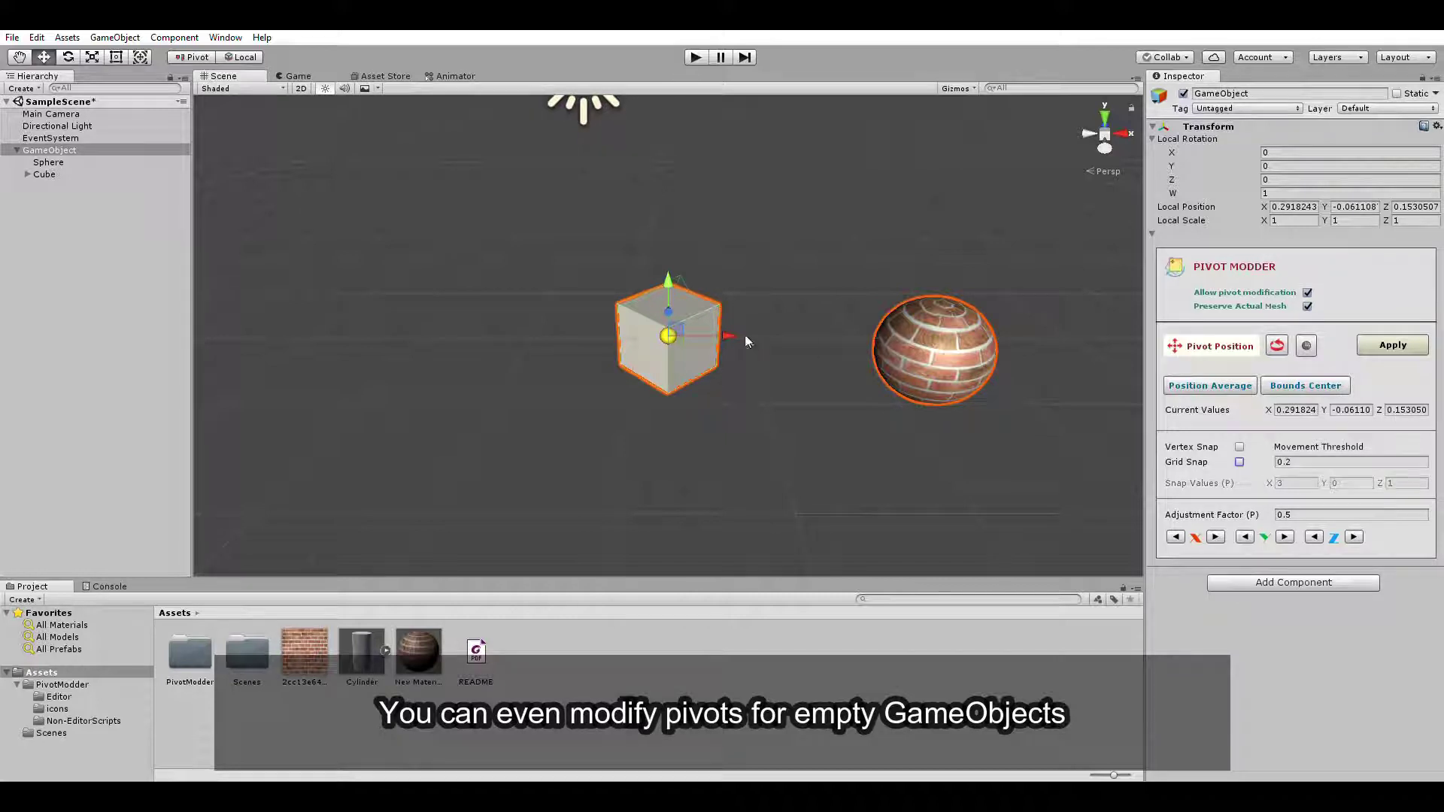
drag(728, 336, 861, 335)
click(1388, 346)
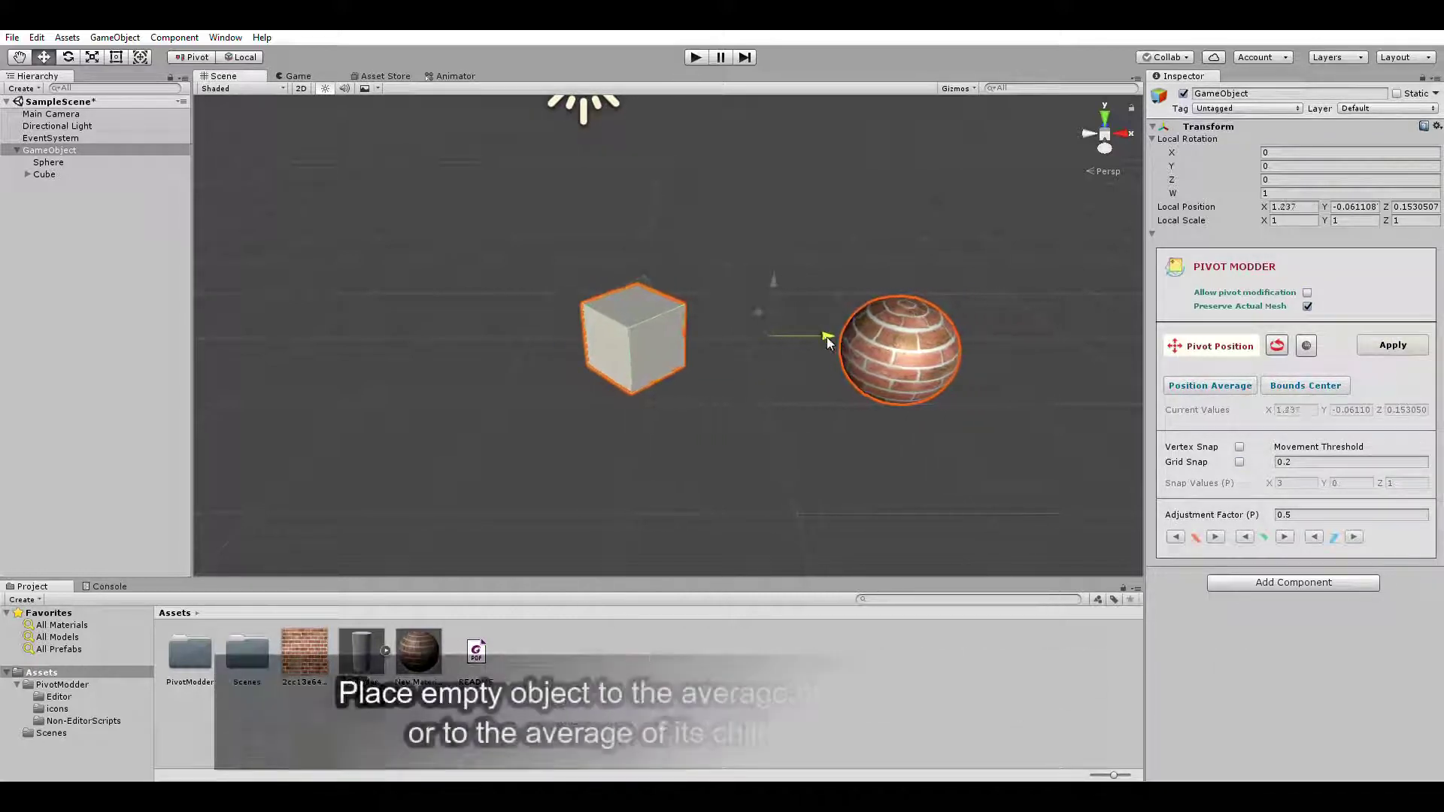
Place the GameObject's pivot at its children's position average, then at their bounds center, applying each placement.
click(1307, 292)
click(1211, 382)
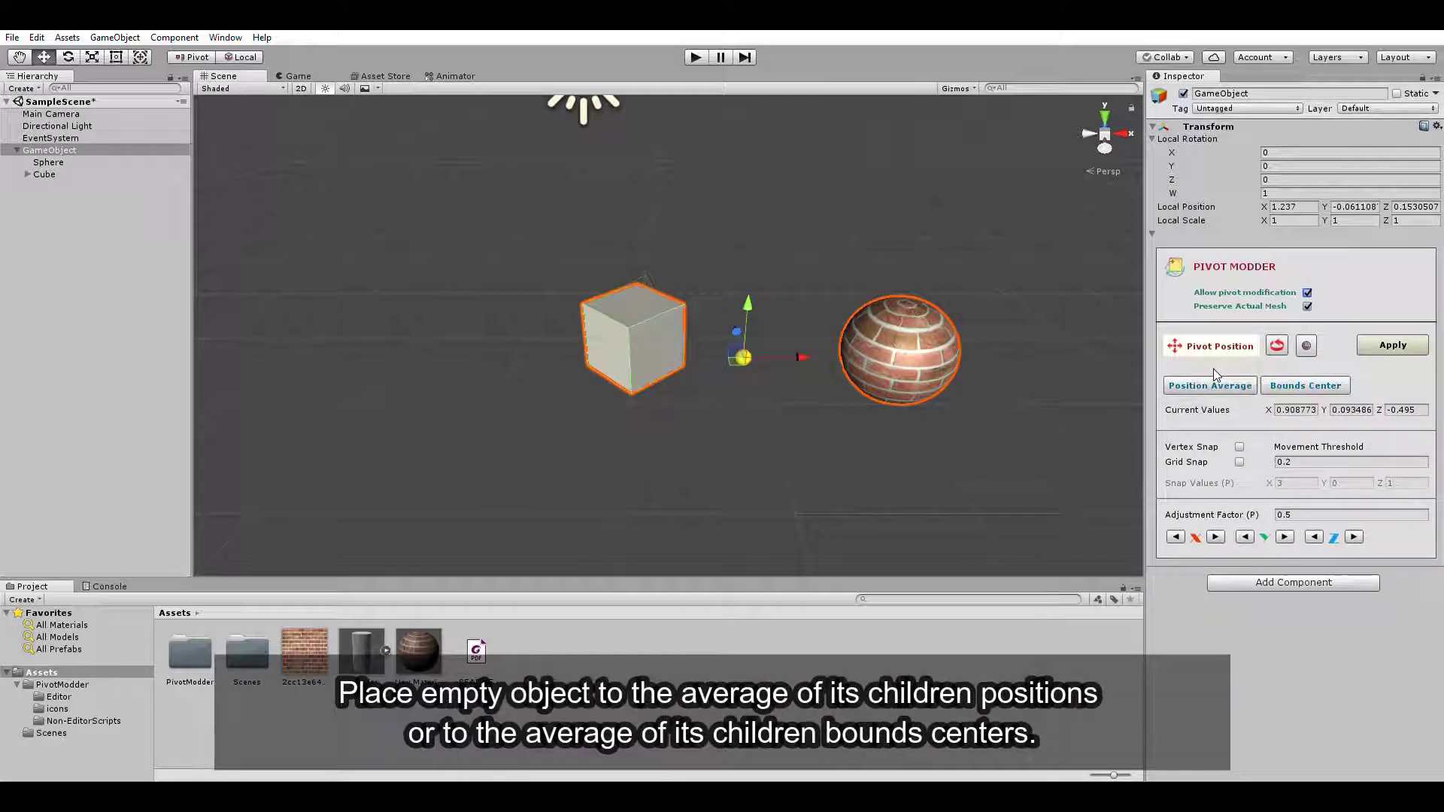
click(1392, 345)
click(1298, 376)
click(1389, 343)
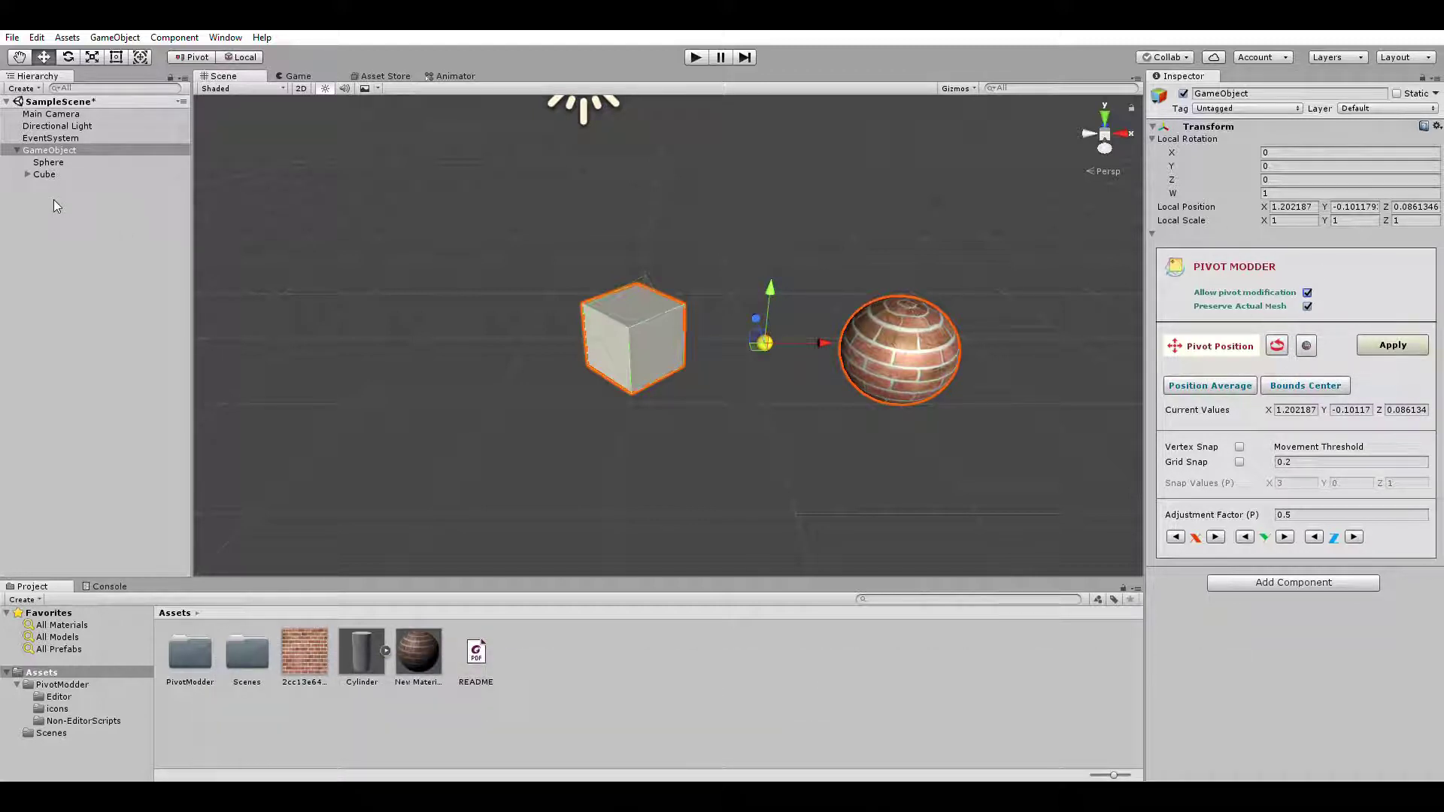
Add the Cylinder asset to the scene as a root object and move it along X to -3.681.
click(118, 235)
drag(369, 639, 66, 245)
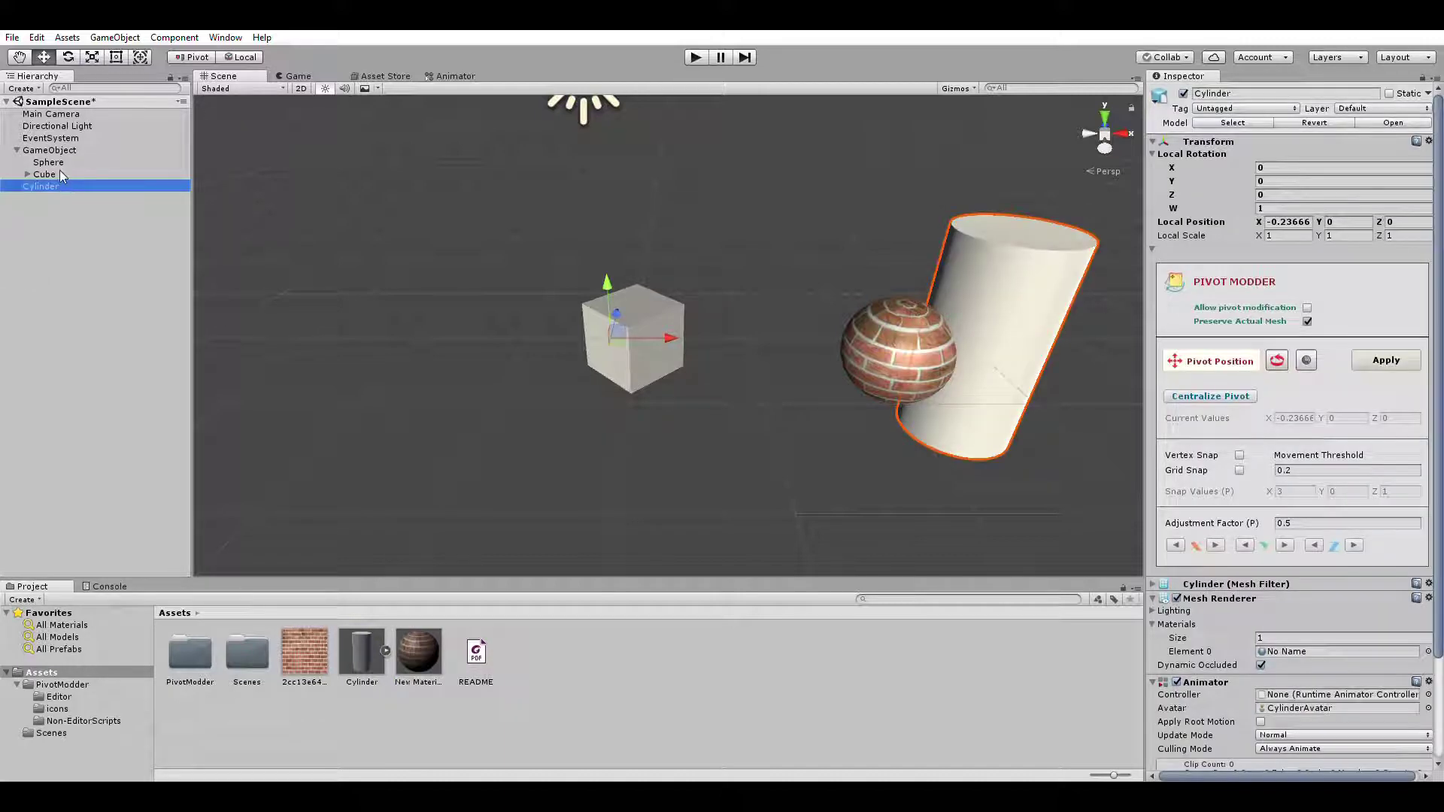
scroll(1021, 295, down, 3)
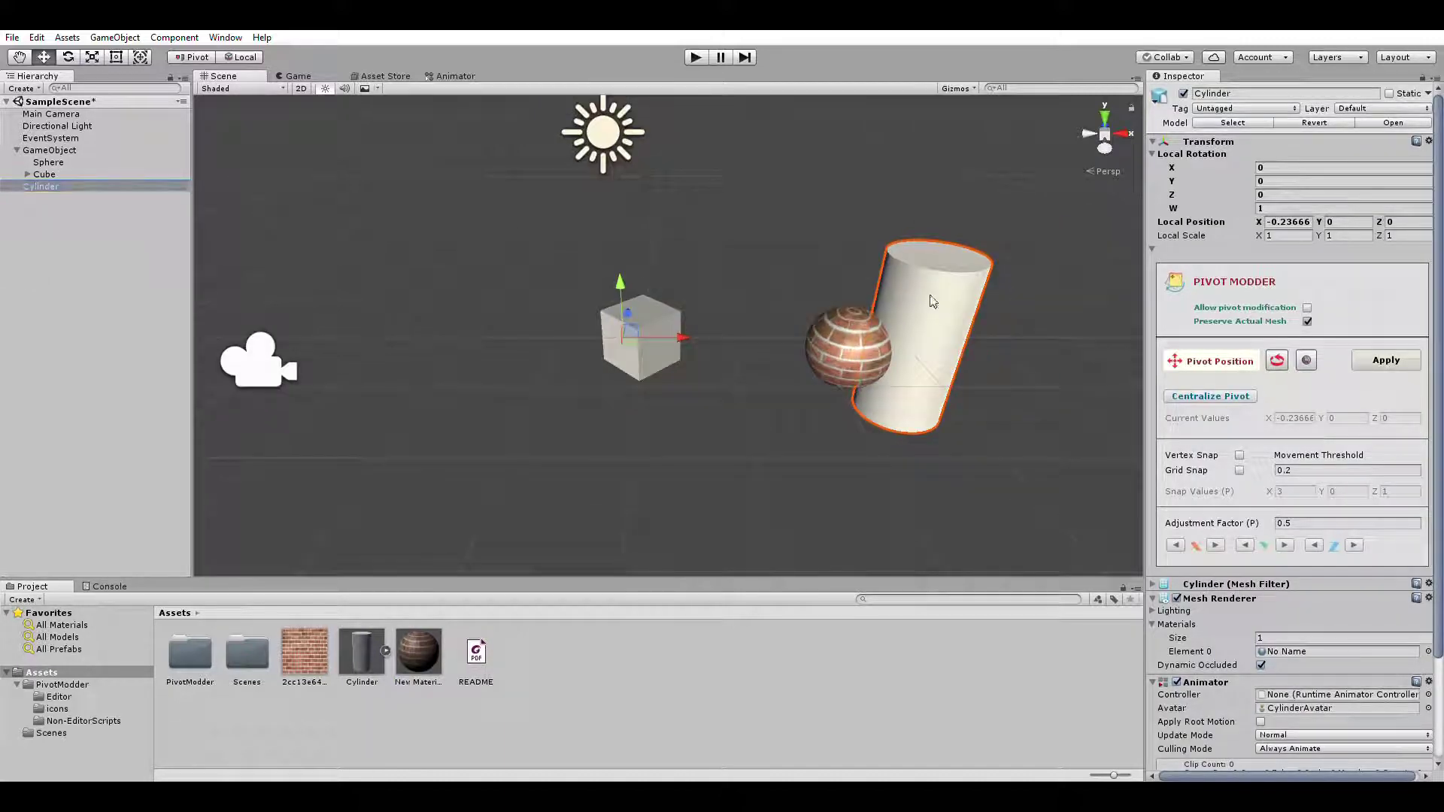
drag(681, 338, 389, 366)
scroll(439, 376, down, 2)
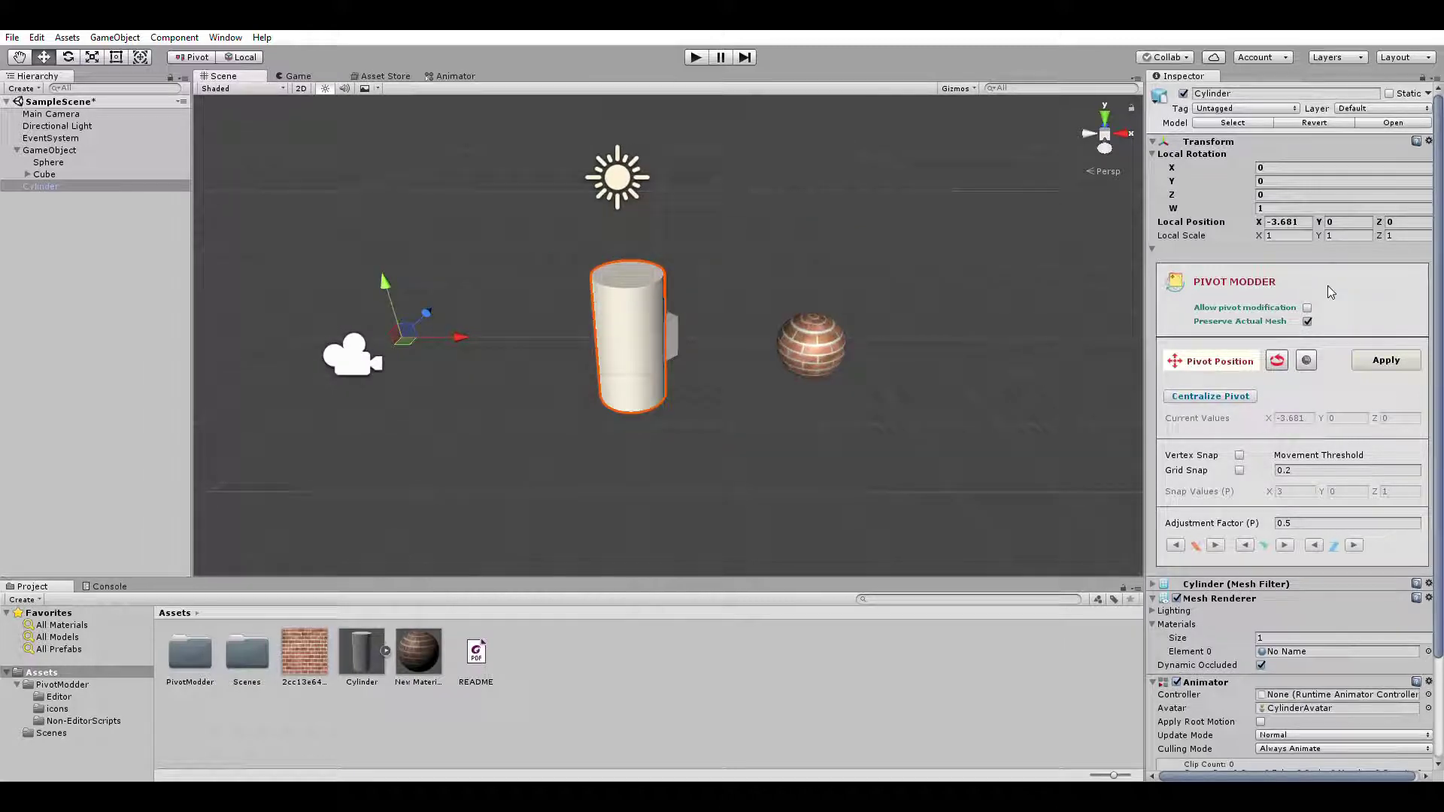
Centralize the cylinder's pivot and apply it to the actual mesh, with pivot modification enabled and Preserve Actual Mesh disabled.
click(1307, 307)
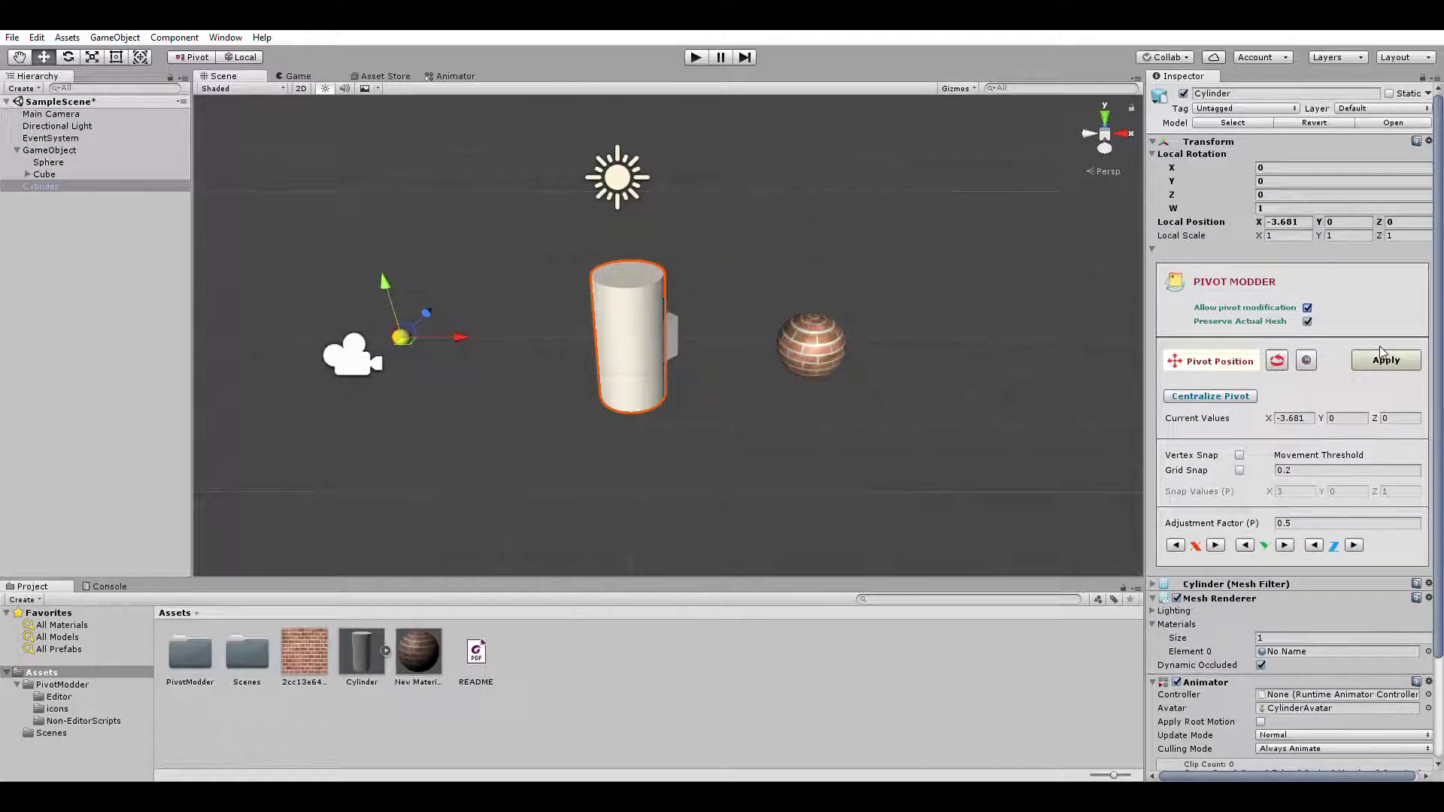
click(1210, 396)
click(1309, 321)
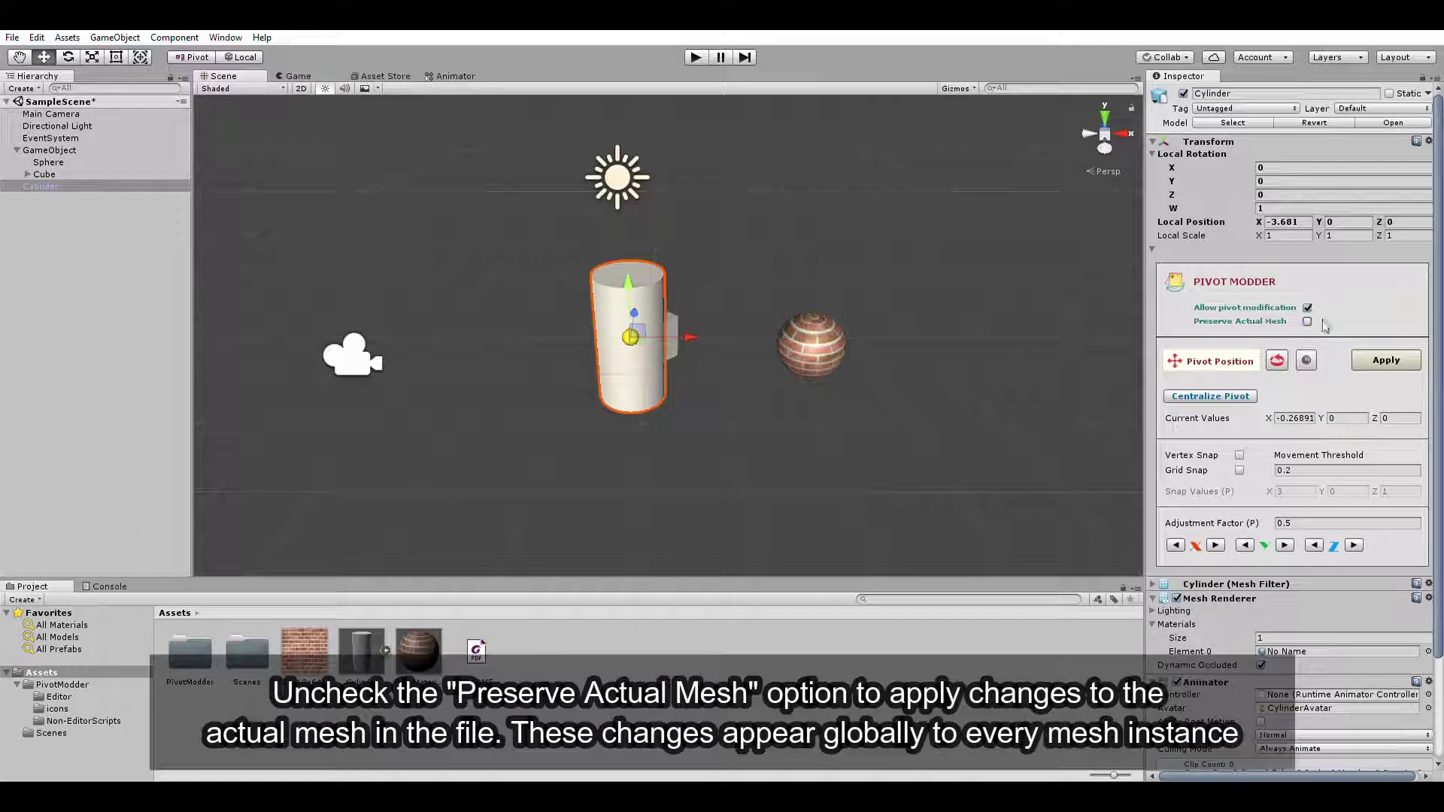
click(1384, 360)
Delete the cylinder from the scene and add a fresh instance of the Cylinder asset to check its pivot.
click(83, 222)
click(51, 185)
key(Delete)
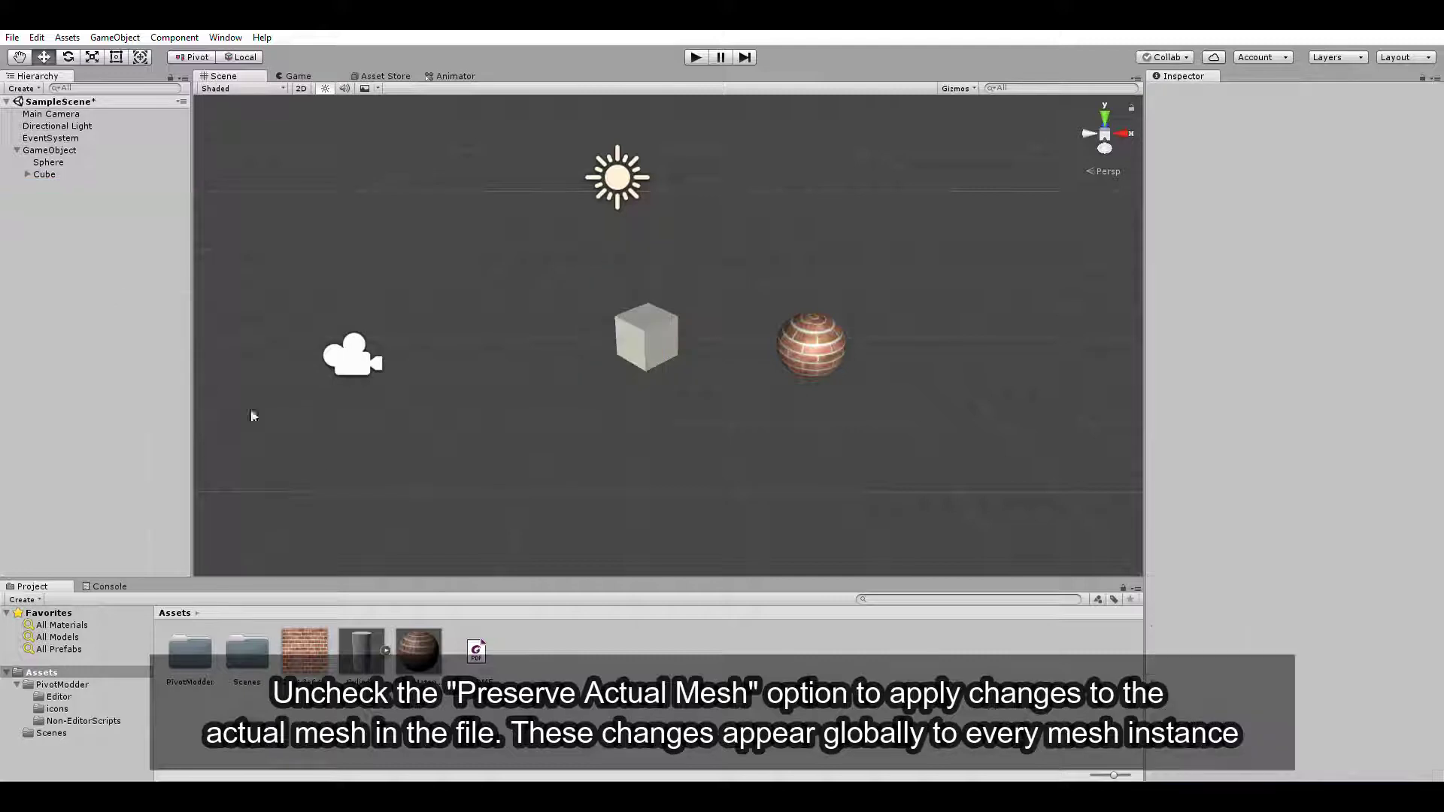
drag(362, 651, 87, 293)
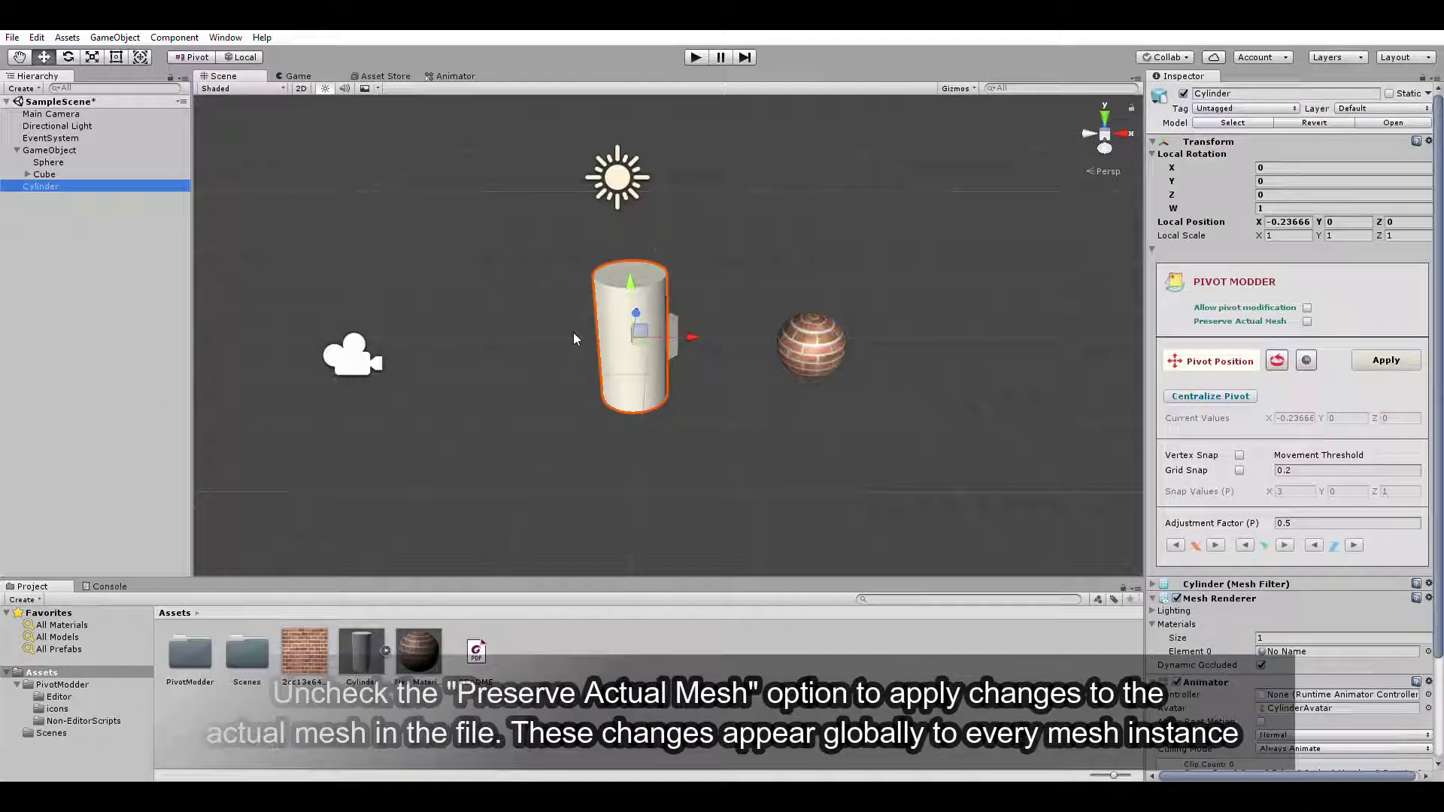